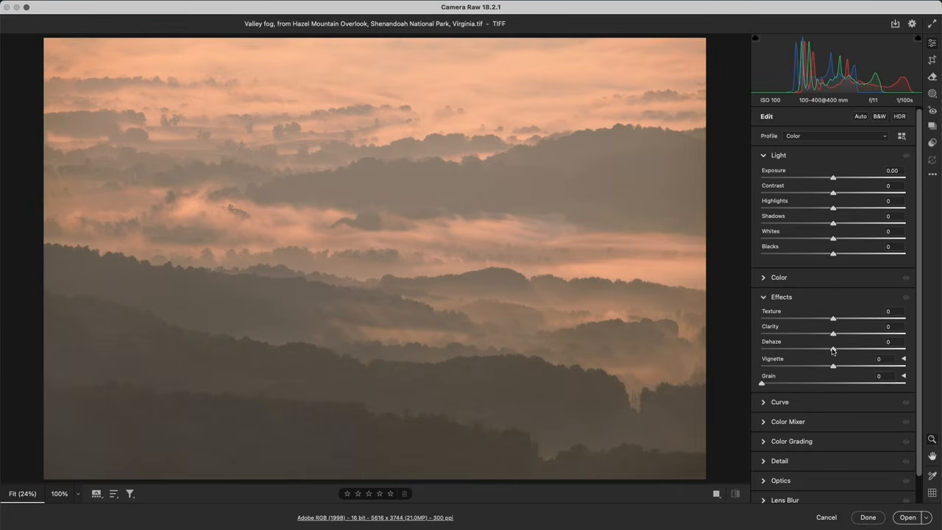
# Test strong Dehaze on the valley fog photo at +88 and +98, inspect the upper fog at 100%, and bring Dehaze back to +1
pyautogui.moveTo(834, 351); pyautogui.dragTo(897, 350)
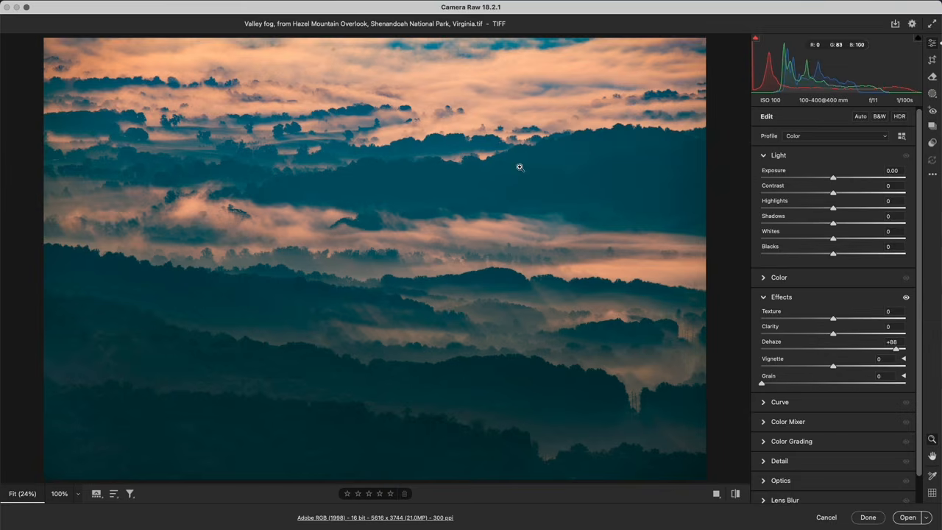
pyautogui.click(507, 114)
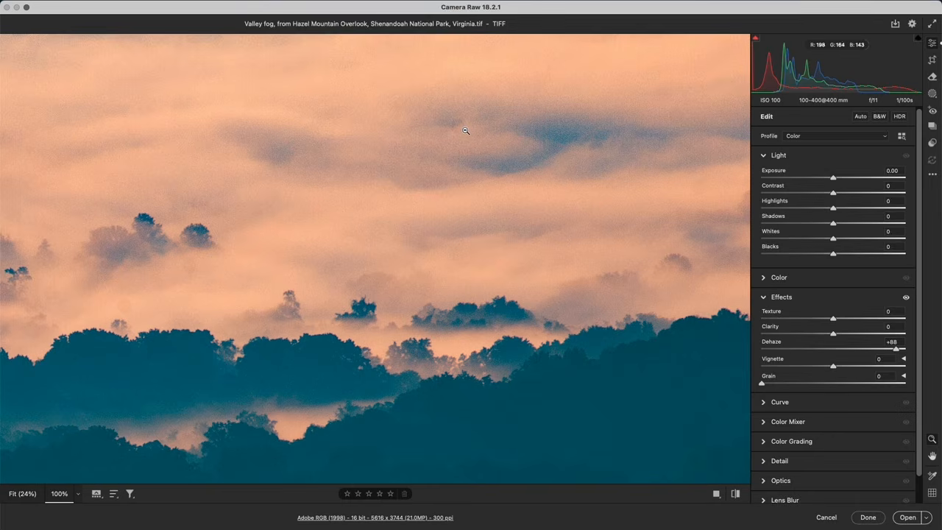
pyautogui.click(474, 255)
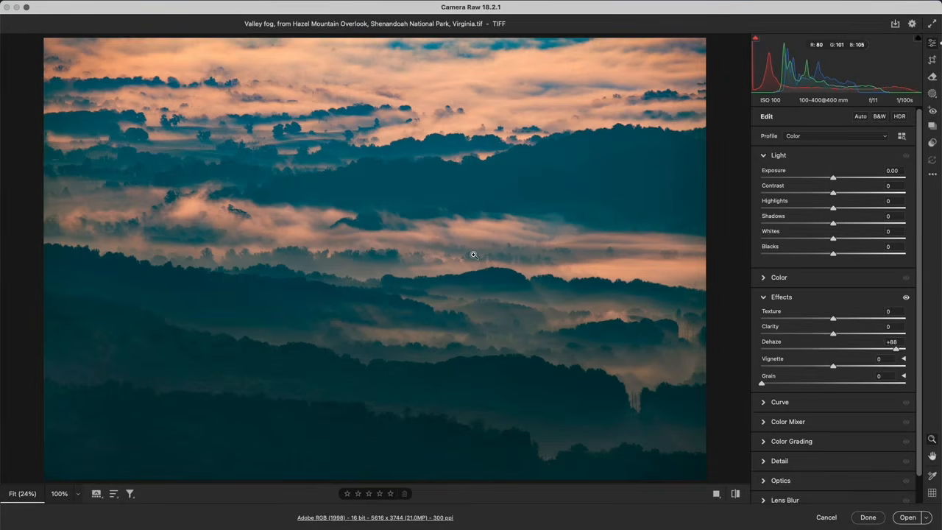
pyautogui.moveTo(896, 349); pyautogui.dragTo(904, 350)
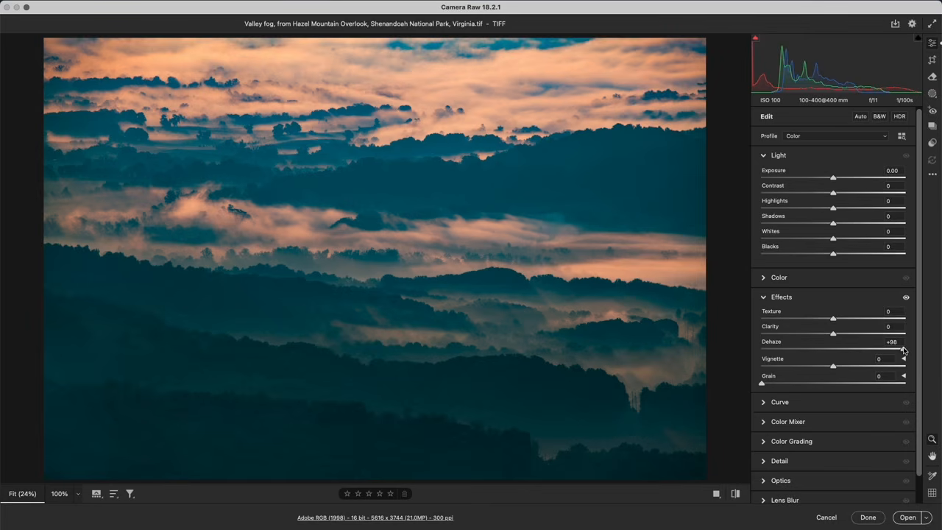
pyautogui.moveTo(905, 351); pyautogui.dragTo(835, 352)
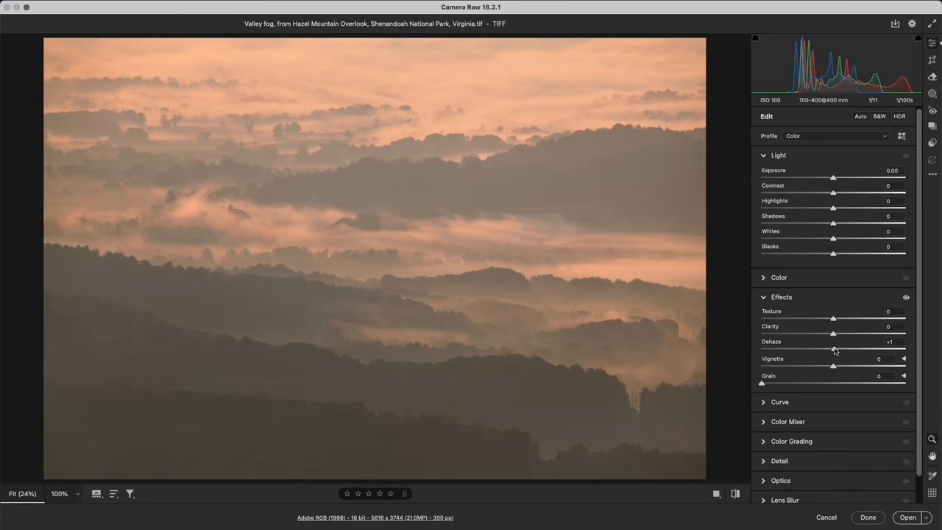
# Try negative Dehaze on the valley fog photo at -72 and -100, and ease it back to -10
pyautogui.moveTo(836, 351); pyautogui.dragTo(782, 352)
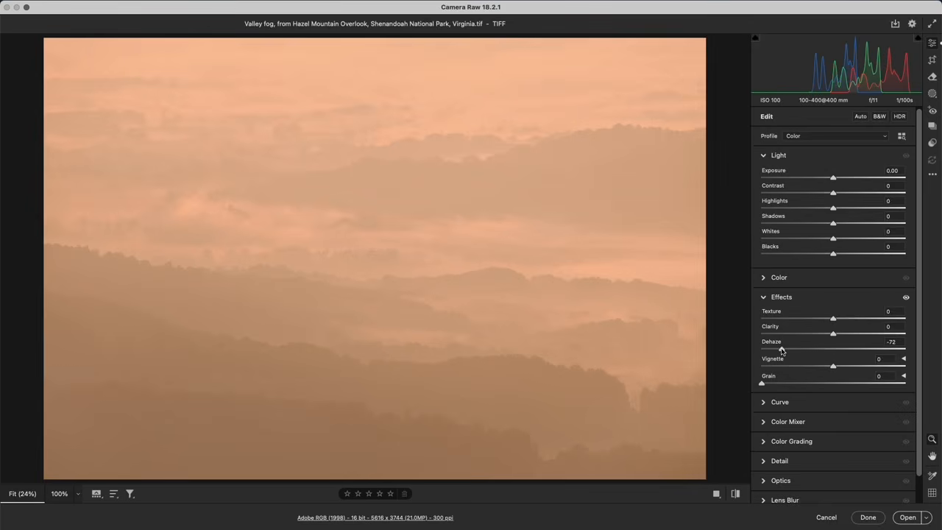
pyautogui.moveTo(782, 351); pyautogui.dragTo(761, 351)
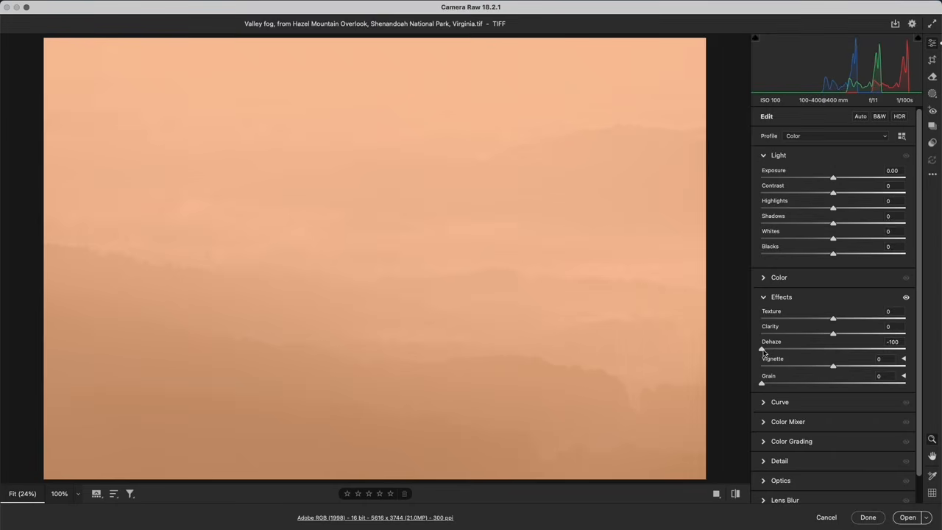
pyautogui.moveTo(763, 353); pyautogui.dragTo(827, 350)
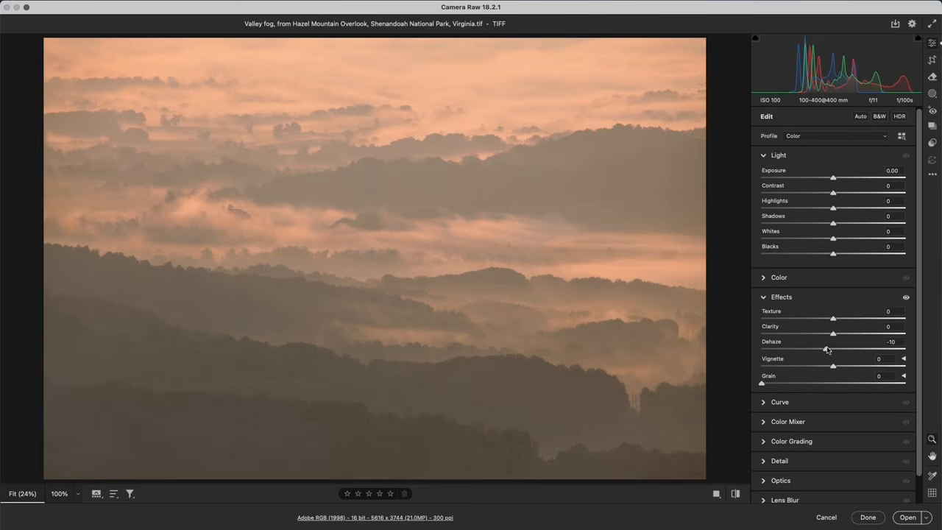
# Try a moderate Dehaze of +47 on the valley fog photo and reset the adjustment to its default
pyautogui.moveTo(828, 350); pyautogui.dragTo(837, 350)
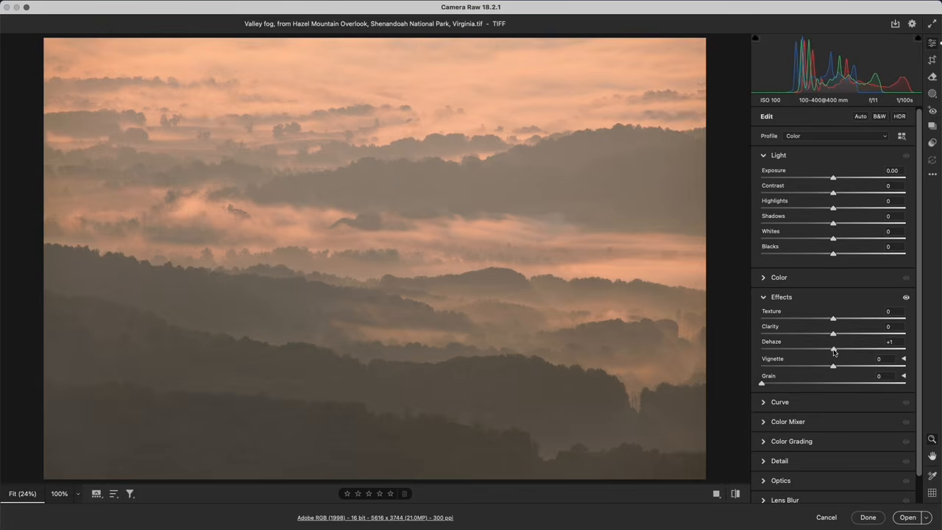
pyautogui.moveTo(834, 352); pyautogui.dragTo(867, 349)
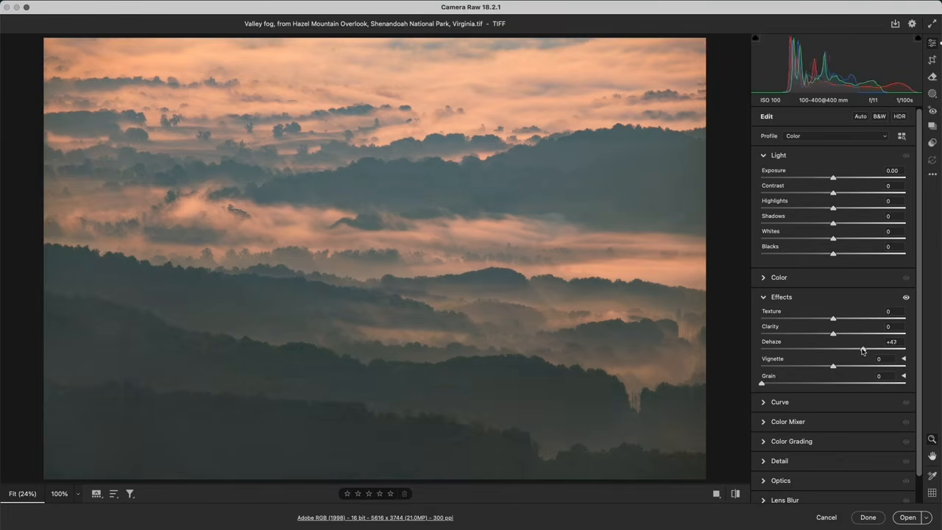
pyautogui.doubleClick(867, 350)
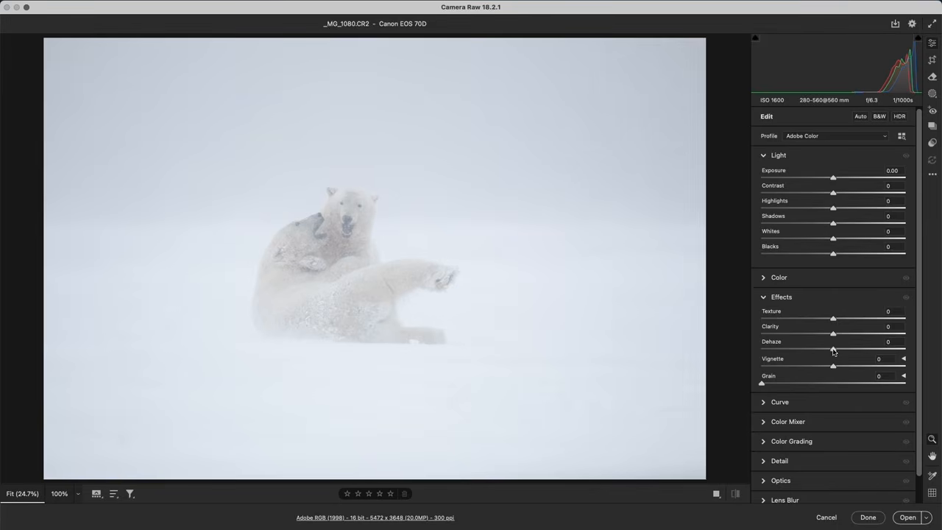
# Test Dehaze at +100 on the snowstorm polar bear photo, inspect the sky noise and dark spot at 100%, and return Dehaze to 0
pyautogui.moveTo(833, 349); pyautogui.dragTo(911, 351)
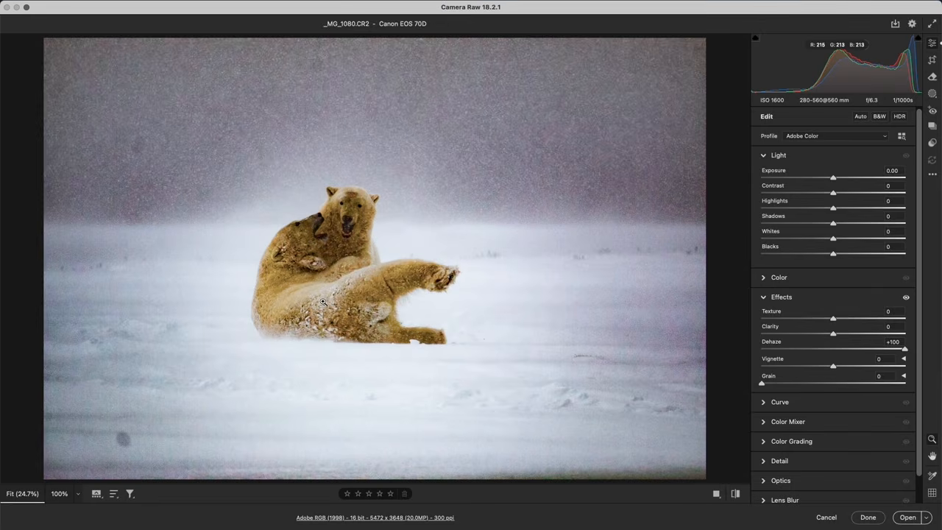
pyautogui.click(584, 191)
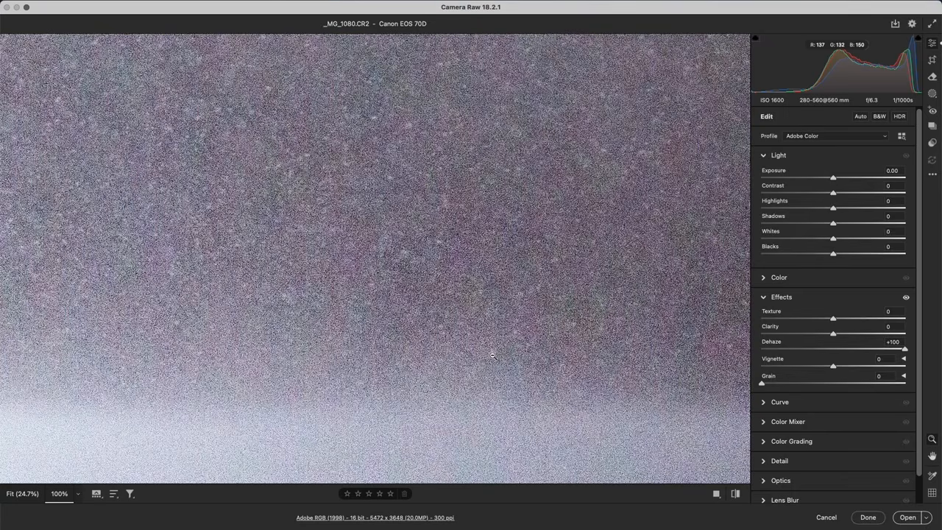
pyautogui.click(298, 296)
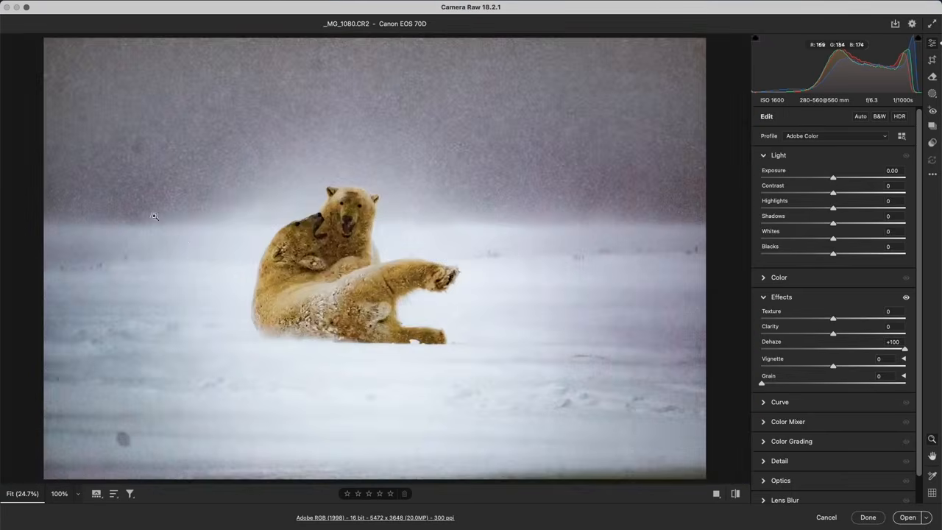
pyautogui.click(123, 445)
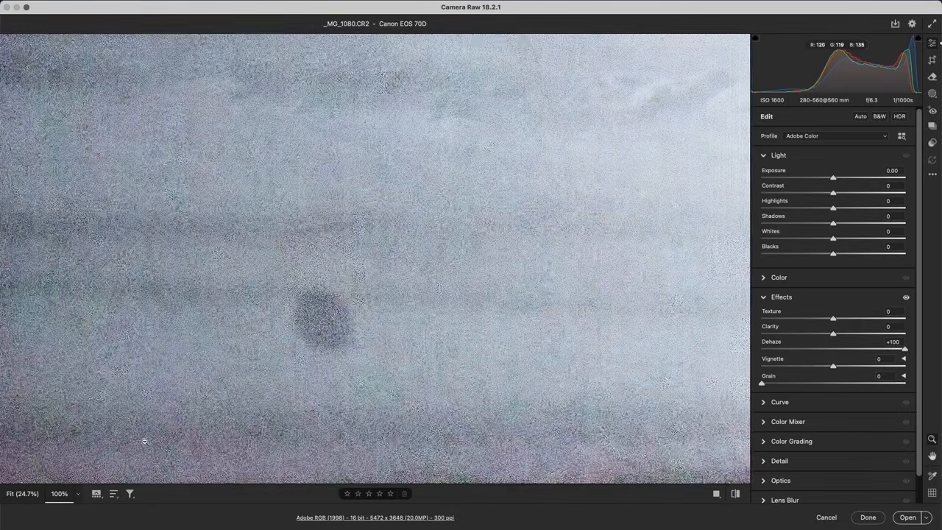
pyautogui.click(335, 324)
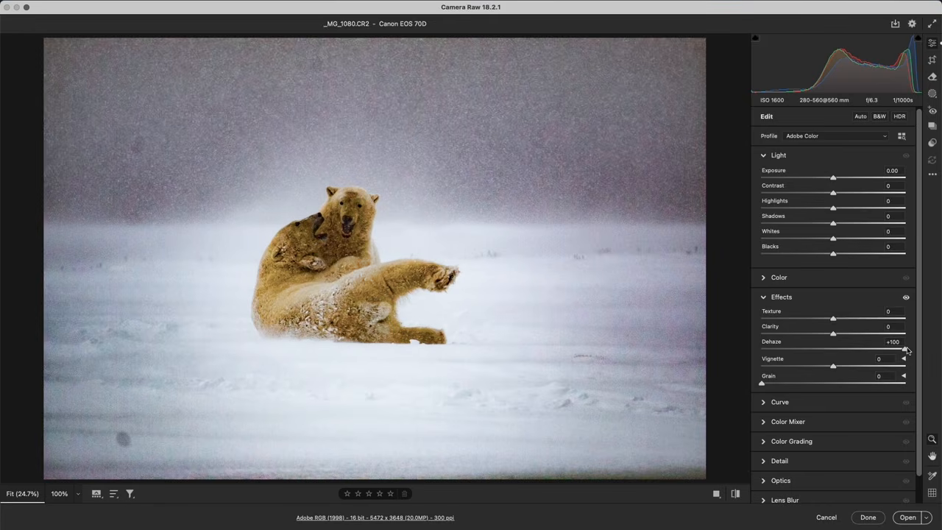
pyautogui.moveTo(905, 349); pyautogui.dragTo(834, 349)
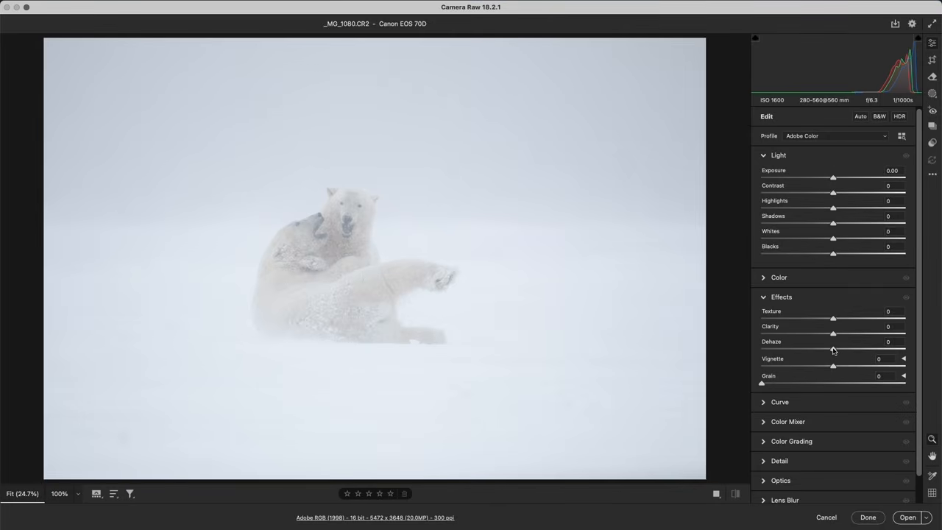
pyautogui.moveTo(833, 351)
pyautogui.mouseDown()
pyautogui.moveTo(846, 352)
pyautogui.moveTo(828, 352)
pyautogui.mouseUp()
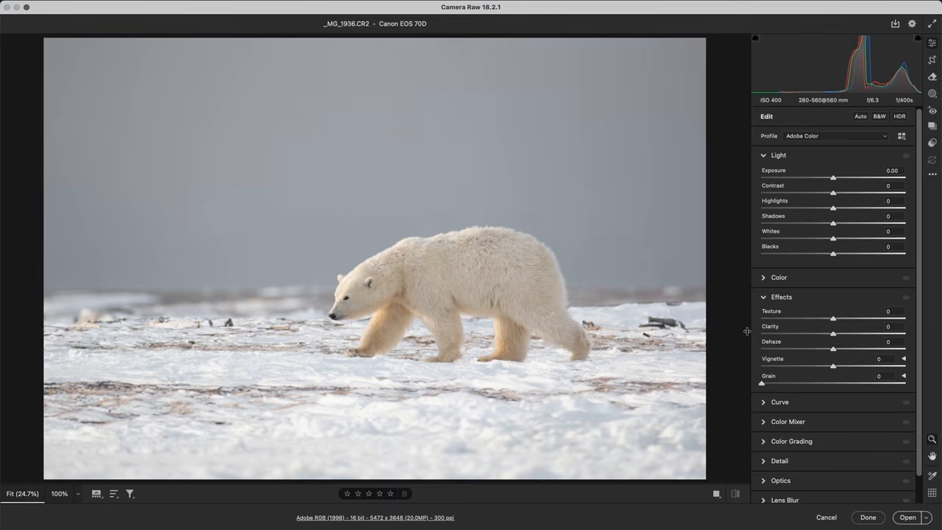
# Raise Dehaze on the walking polar bear photo to +56 and on to +100, and inspect the dark sky at 100%
pyautogui.moveTo(833, 348); pyautogui.dragTo(873, 349)
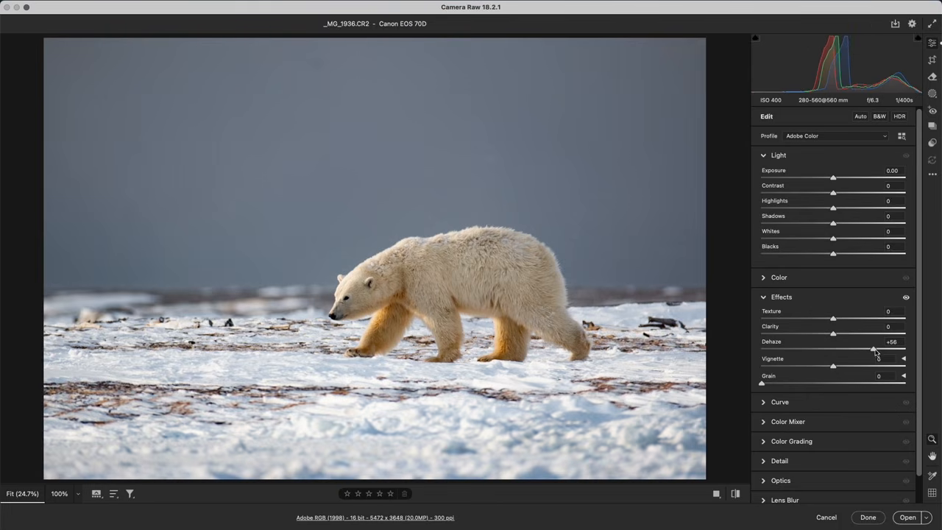
pyautogui.moveTo(878, 354); pyautogui.dragTo(918, 351)
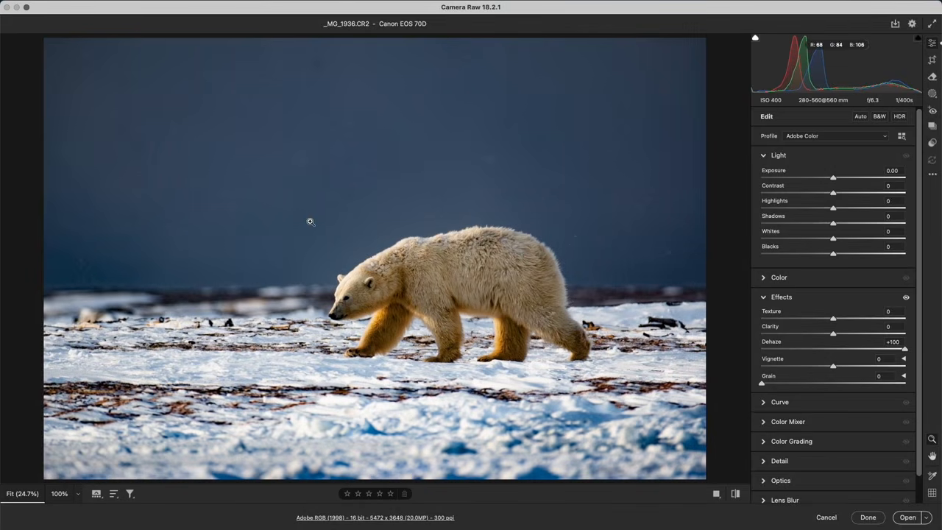
pyautogui.click(287, 217)
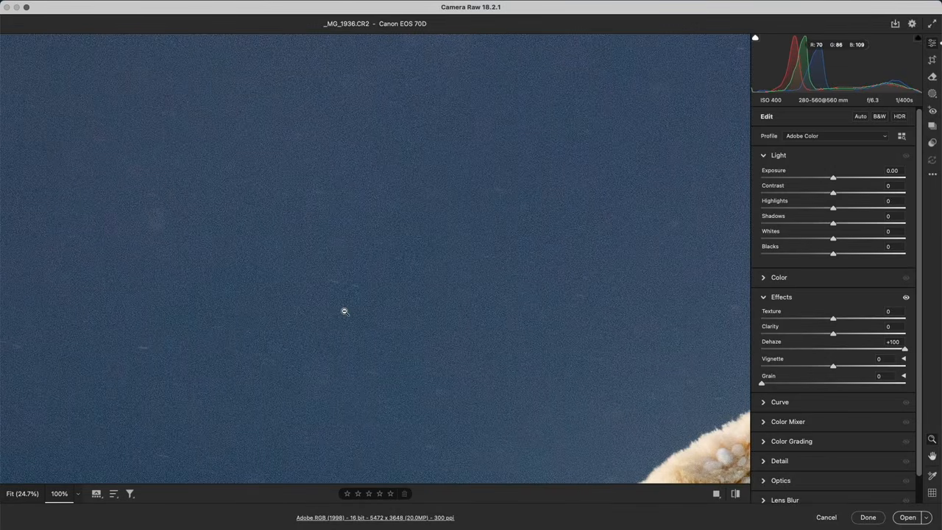
pyautogui.click(336, 359)
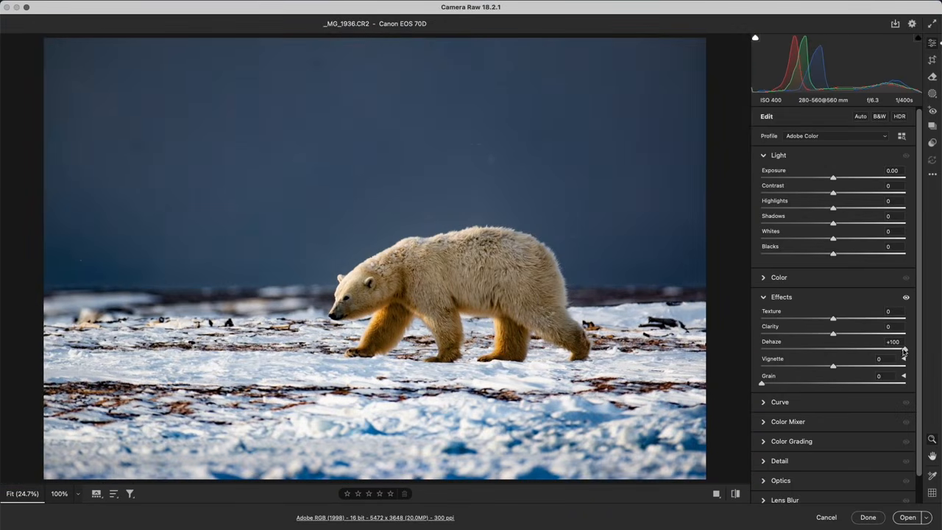
# Compare Dehaze at +58, +84, +68 and -100 on the walking polar bear photo, and leave it at a moderate positive amount
pyautogui.moveTo(905, 350); pyautogui.dragTo(876, 351)
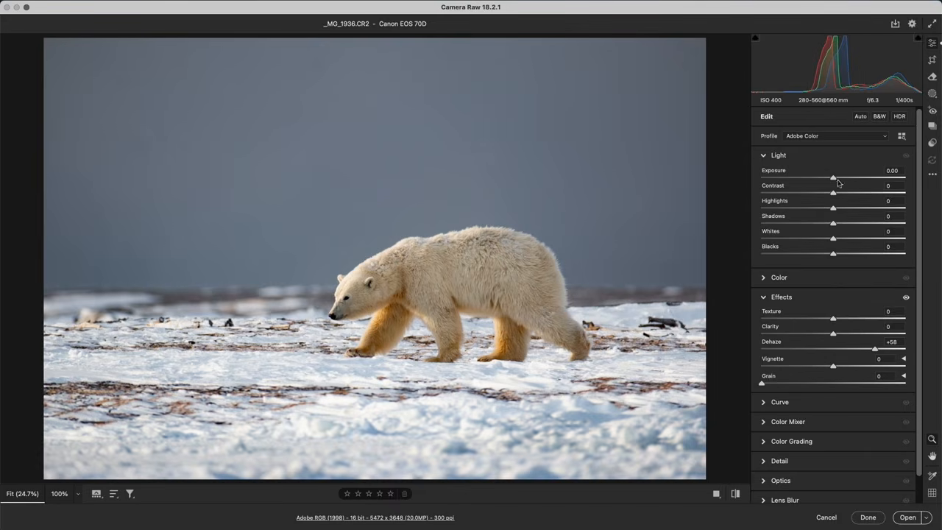
pyautogui.moveTo(876, 351); pyautogui.dragTo(892, 350)
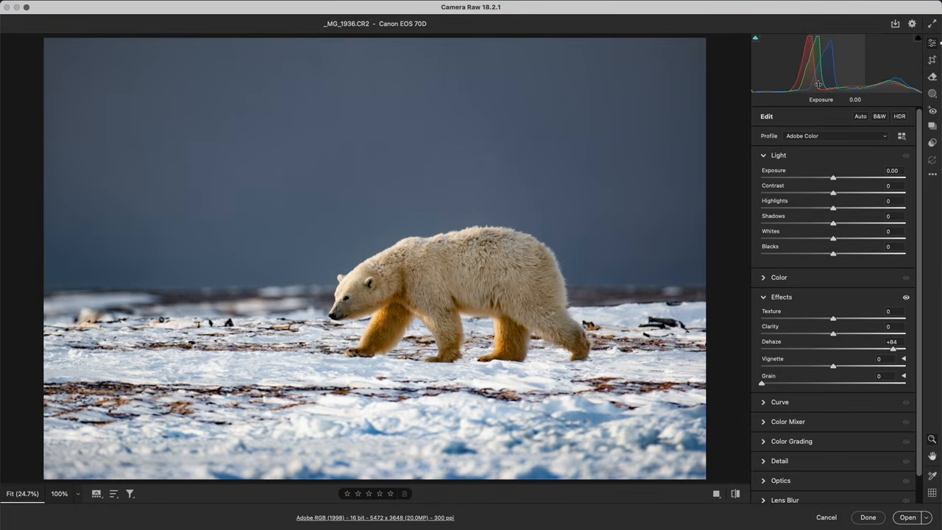
pyautogui.moveTo(893, 349)
pyautogui.mouseDown()
pyautogui.moveTo(854, 349)
pyautogui.moveTo(883, 351)
pyautogui.mouseUp()
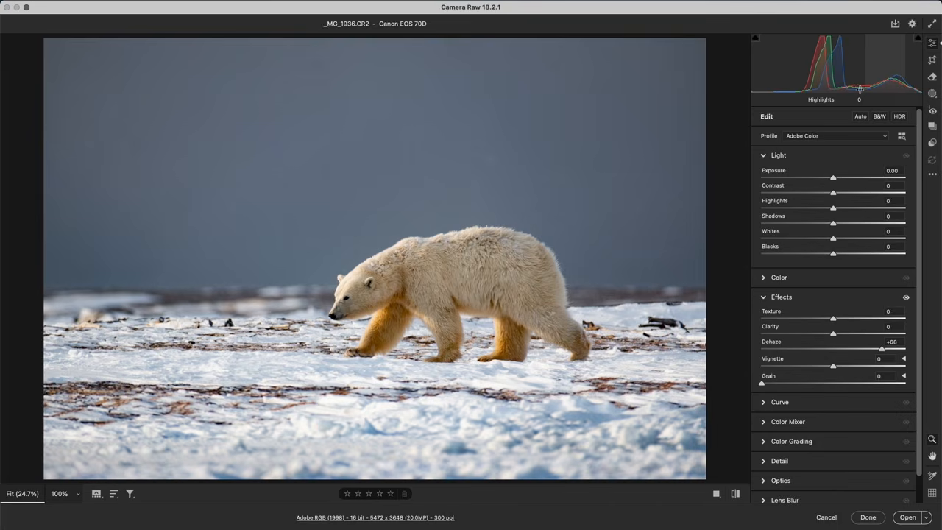
pyautogui.moveTo(885, 354); pyautogui.dragTo(763, 350)
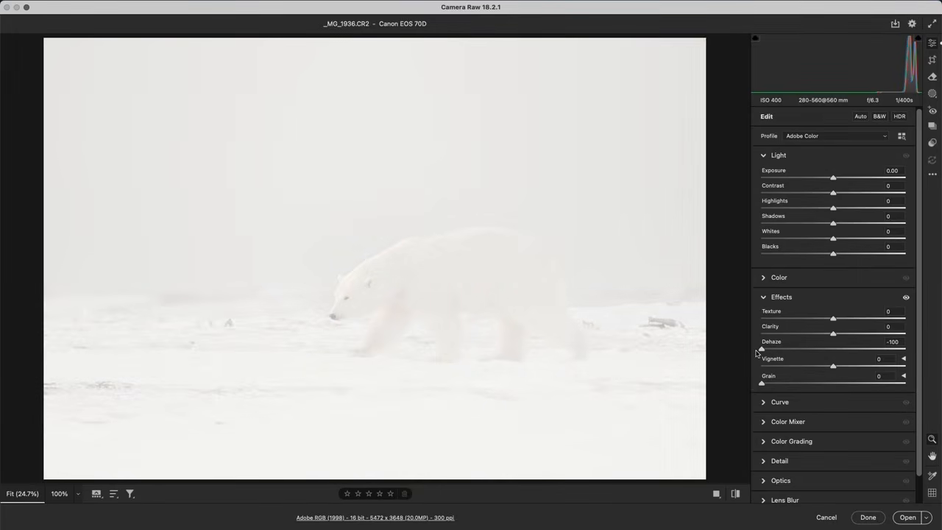
pyautogui.moveTo(762, 349); pyautogui.dragTo(870, 349)
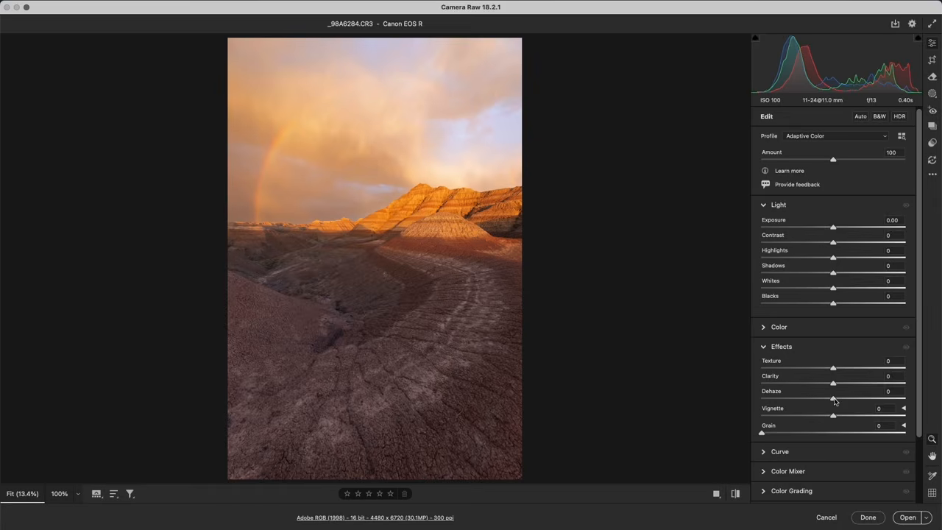
# Try a global Dehaze of +57 on the badlands rainbow photo and reset it to 0
pyautogui.moveTo(835, 400); pyautogui.dragTo(838, 401)
pyautogui.moveTo(850, 401); pyautogui.dragTo(876, 400)
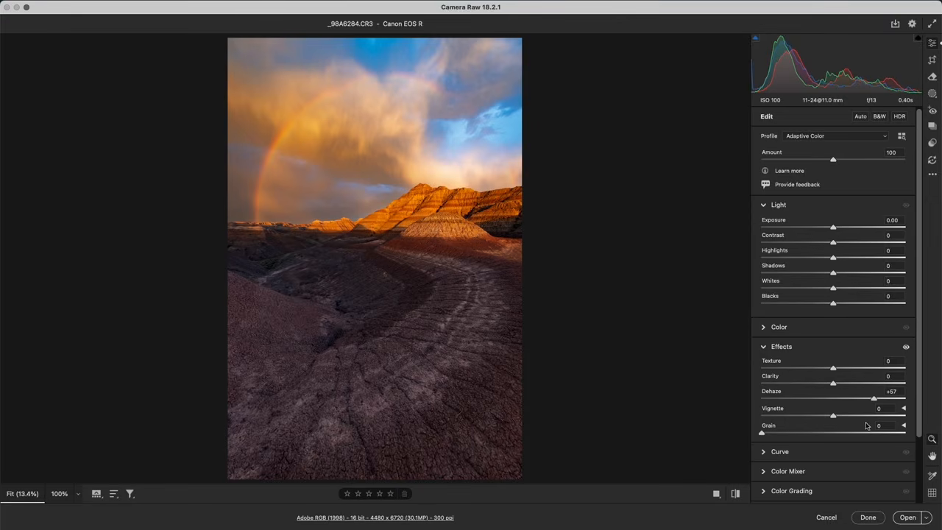
pyautogui.doubleClick(876, 399)
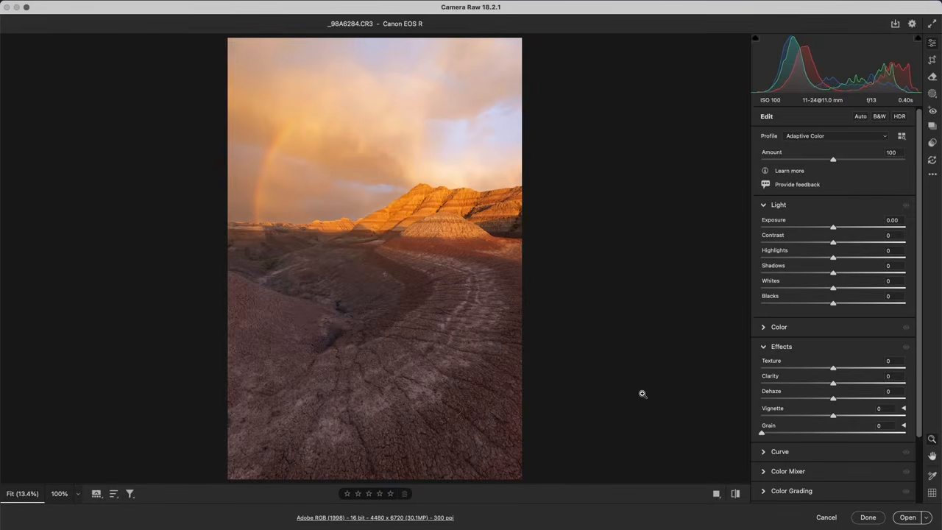
# Create a Sky mask on the badlands rainbow photo and set the mask's Dehaze to +48
pyautogui.click(932, 93)
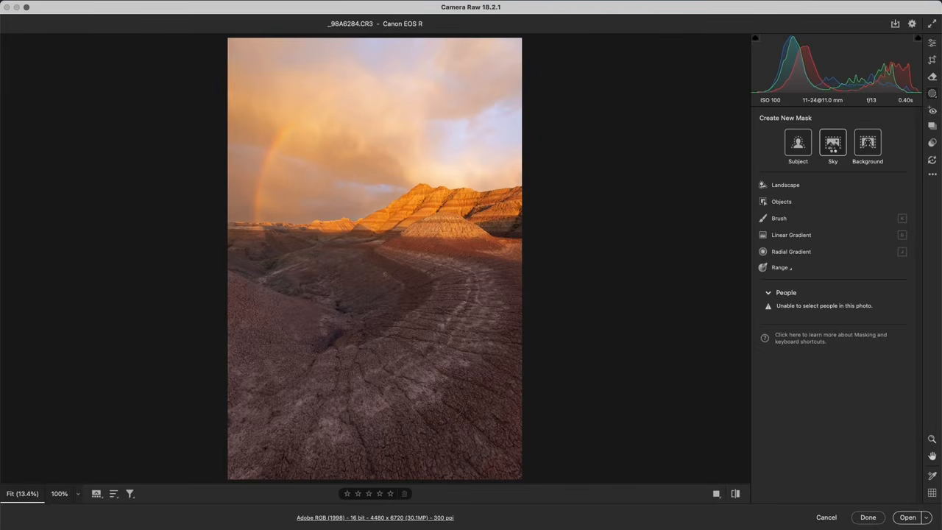
pyautogui.click(833, 148)
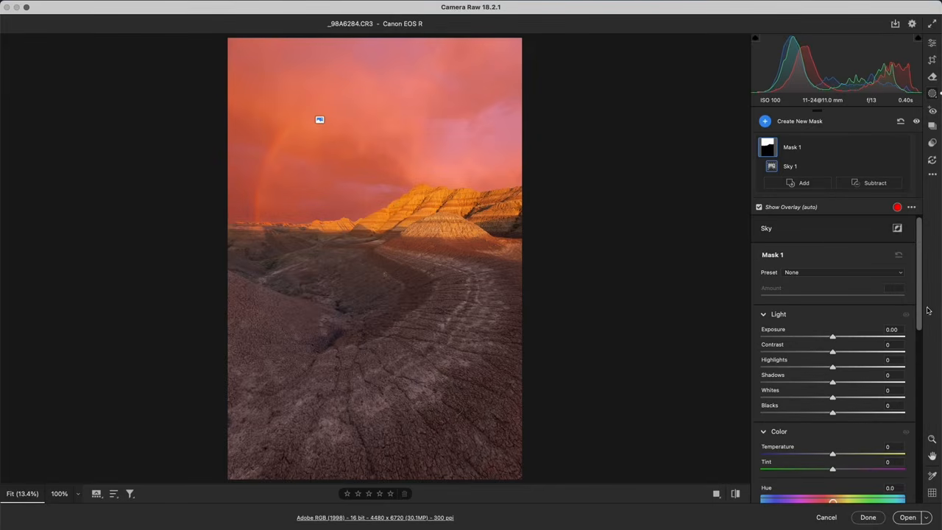
pyautogui.moveTo(923, 303); pyautogui.dragTo(922, 446)
pyautogui.click(782, 440)
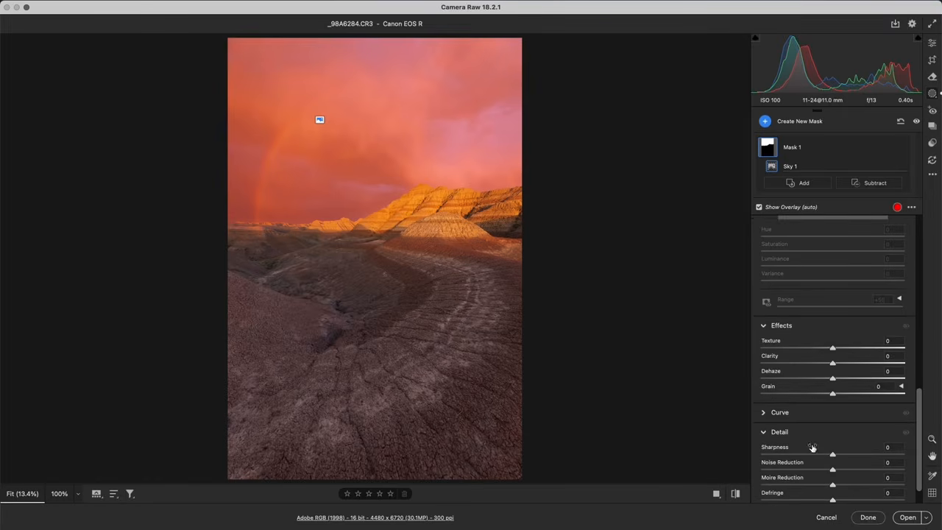
pyautogui.moveTo(920, 411); pyautogui.dragTo(921, 419)
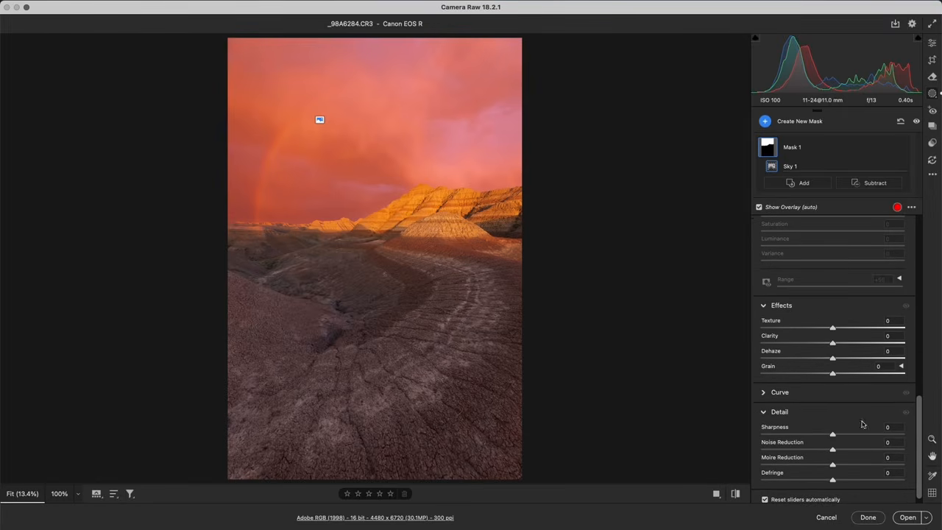
pyautogui.moveTo(833, 359); pyautogui.dragTo(868, 359)
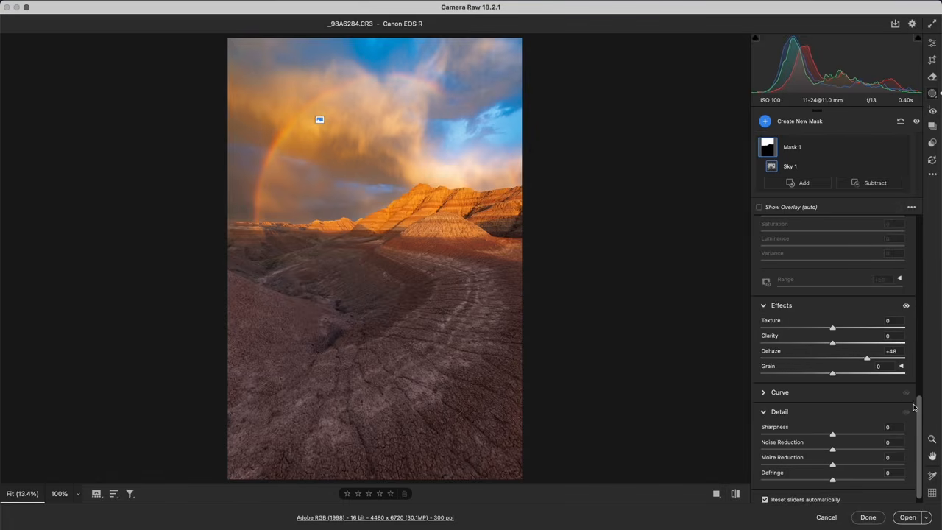
# Sample the blue at the top of the sky with Point Color in the sky mask and set its Saturation to -48
pyautogui.moveTo(918, 411); pyautogui.dragTo(923, 350)
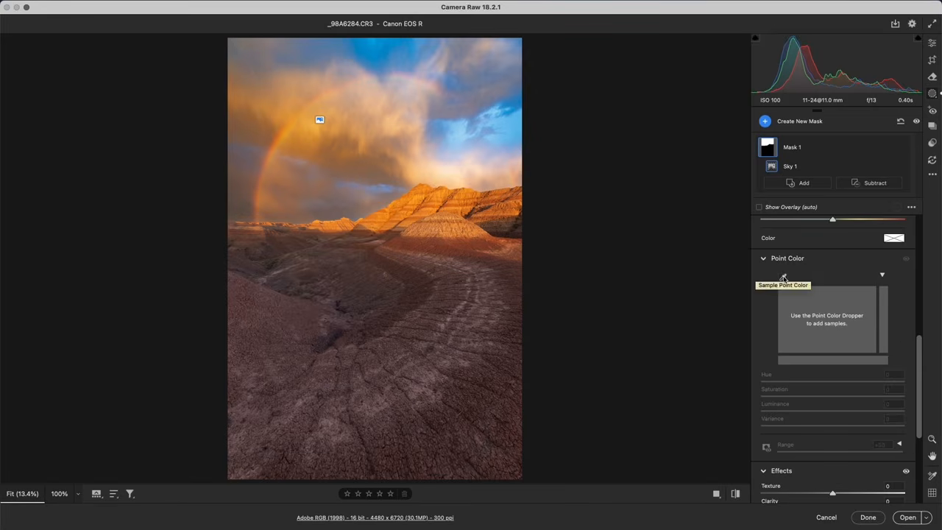
pyautogui.click(784, 279)
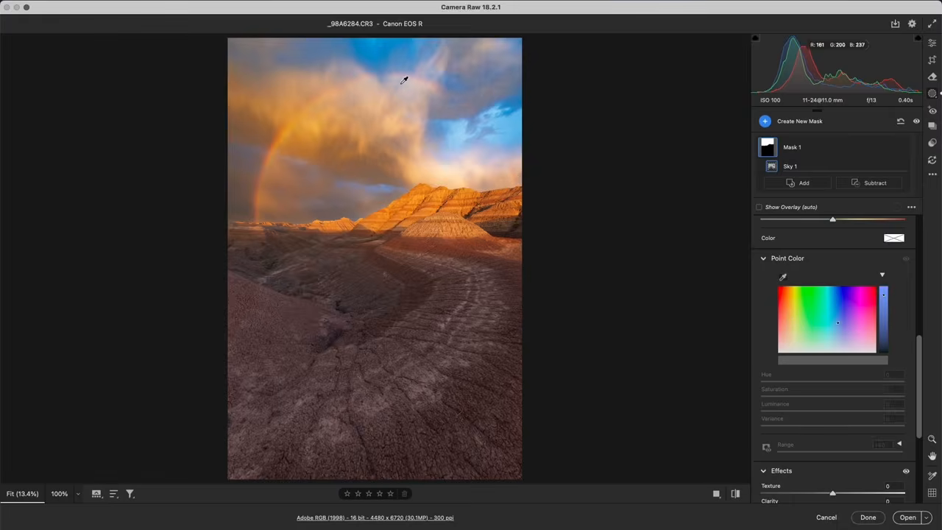
pyautogui.click(380, 57)
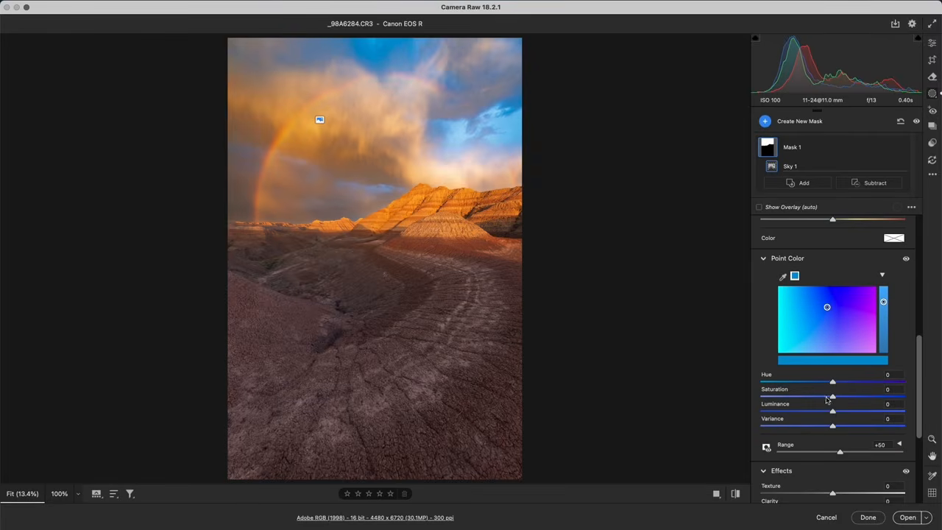
pyautogui.moveTo(832, 398); pyautogui.dragTo(798, 399)
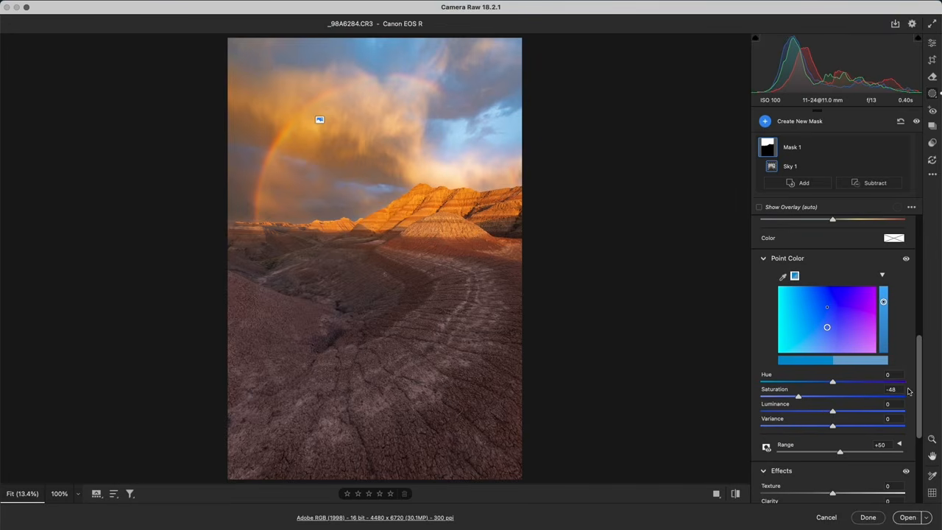
# Warm the sky mask's Temperature to +6 and lower its overall color Saturation to -5
pyautogui.moveTo(919, 388); pyautogui.dragTo(926, 349)
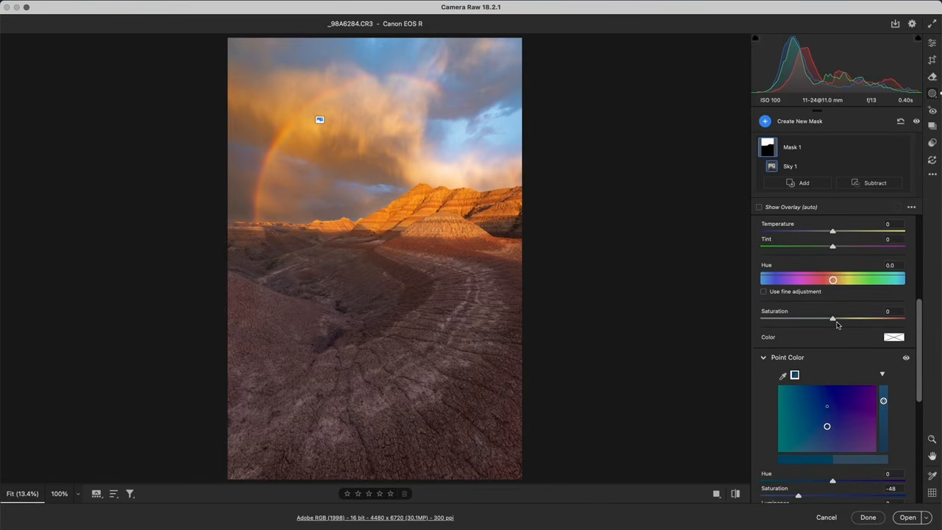
pyautogui.moveTo(923, 344); pyautogui.dragTo(927, 313)
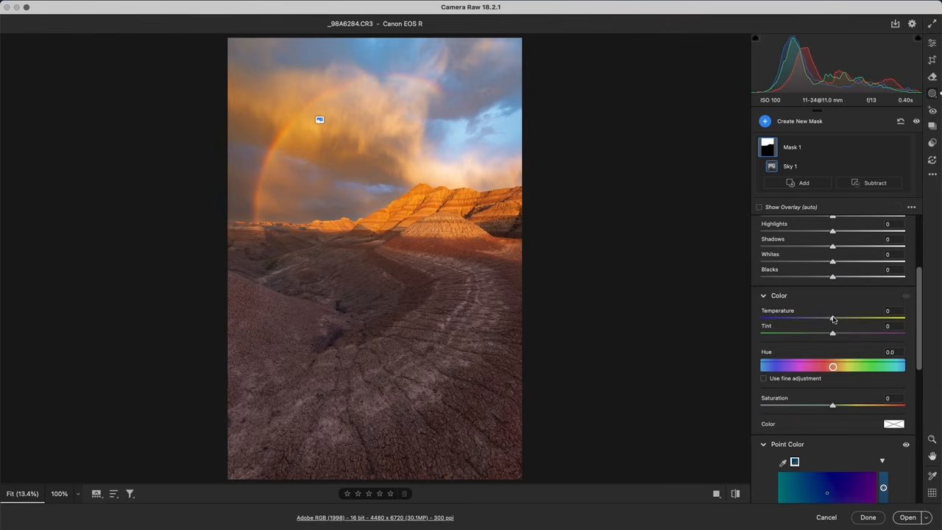
pyautogui.moveTo(833, 318); pyautogui.dragTo(837, 321)
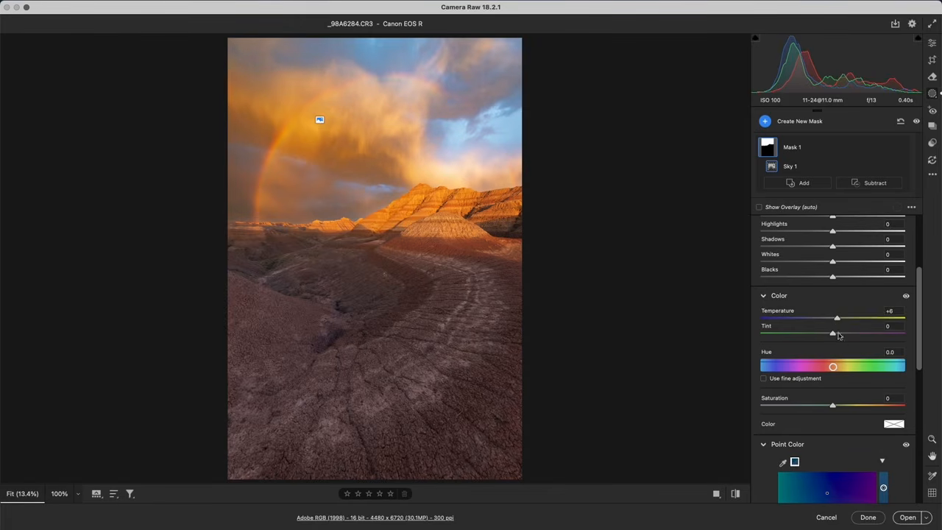
pyautogui.moveTo(833, 405); pyautogui.dragTo(830, 407)
# Leave masking and inspect the bright blue sky and the darker clouds above the ridge at 100%, returning to the fitted view
pyautogui.click(932, 43)
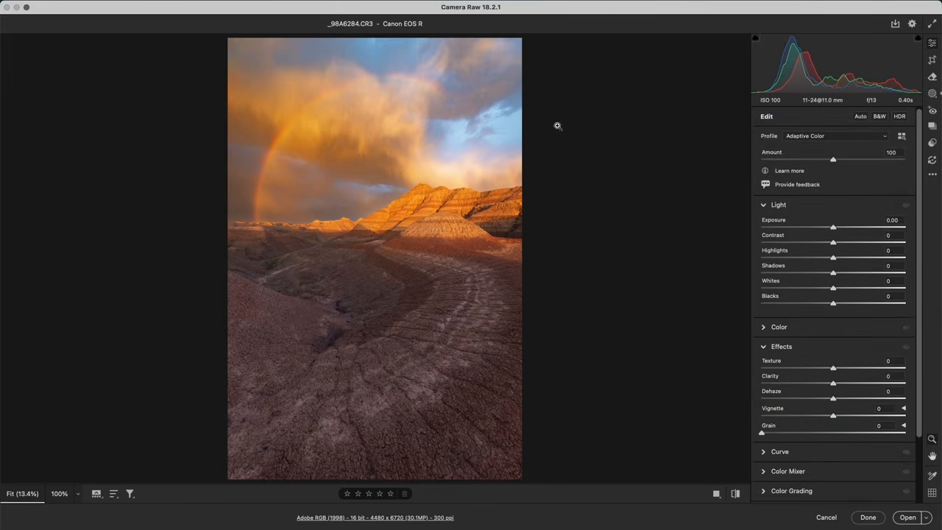
pyautogui.click(443, 153)
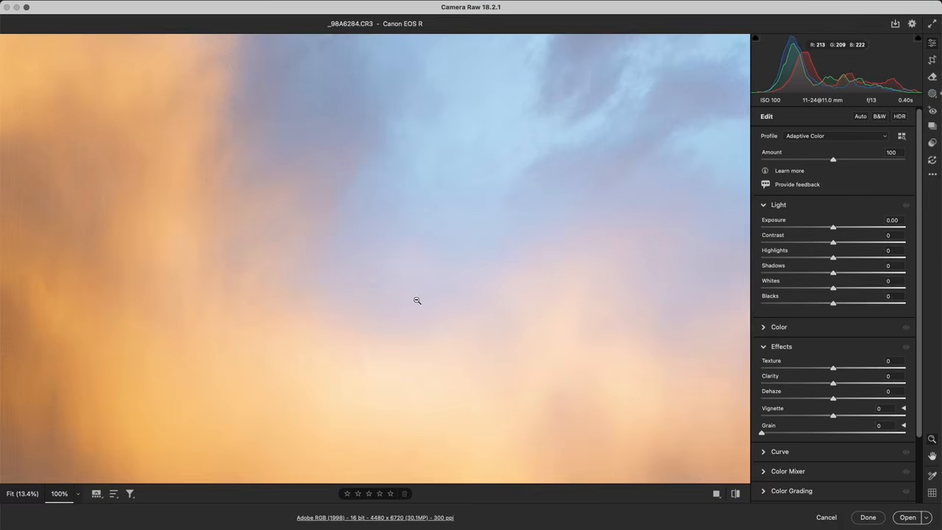
pyautogui.click(417, 300)
pyautogui.click(320, 200)
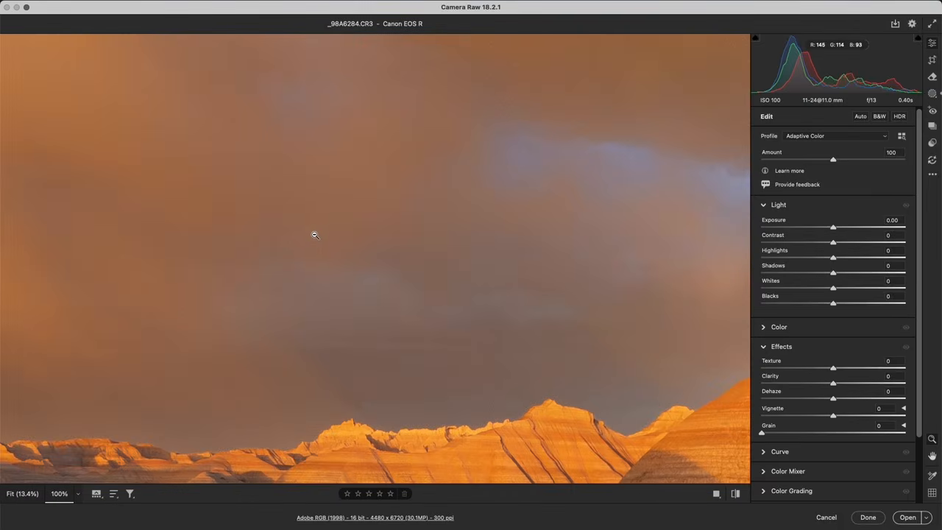
pyautogui.click(315, 255)
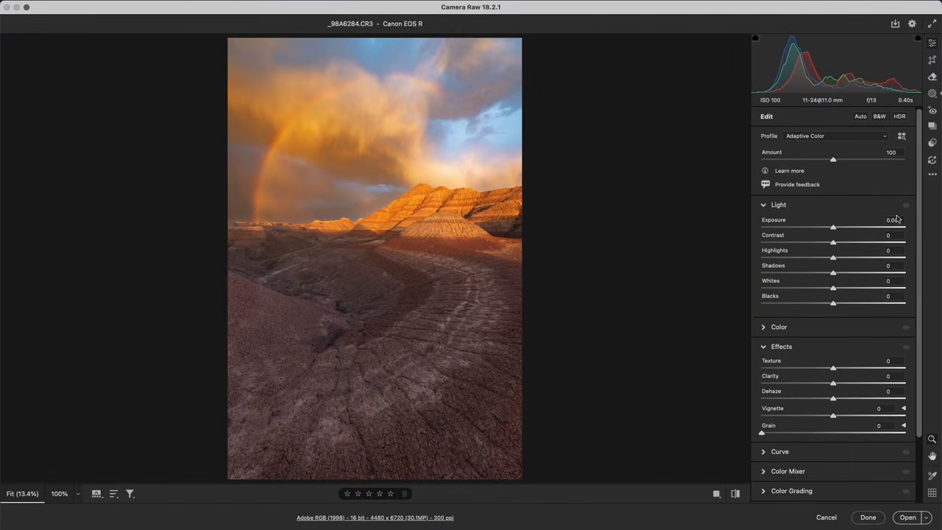
# Reselect the badlands photo's sky mask and strongly raise its Noise Reduction
pyautogui.click(933, 94)
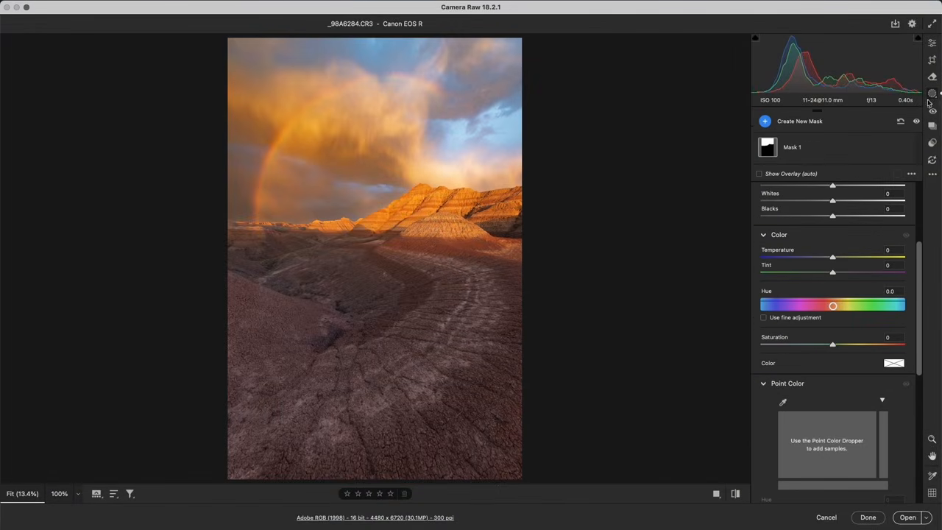
pyautogui.click(796, 149)
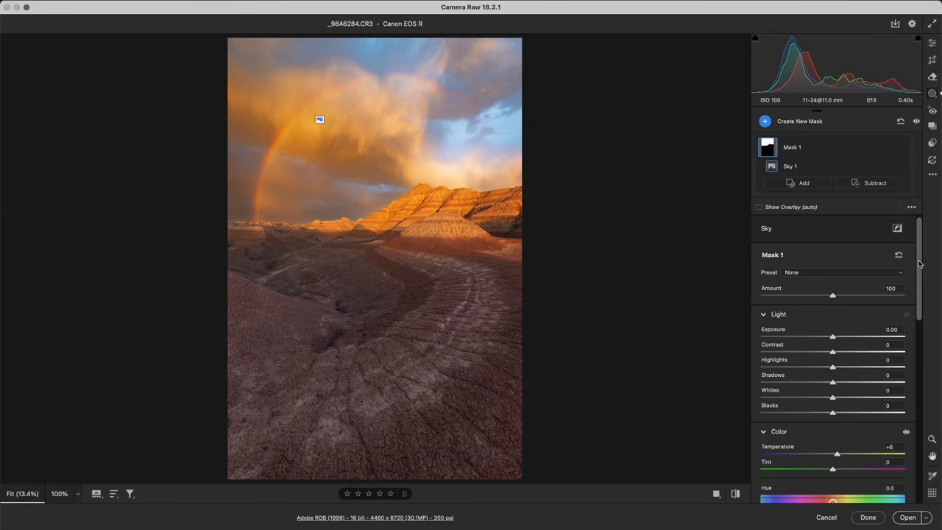
pyautogui.moveTo(920, 264); pyautogui.dragTo(913, 441)
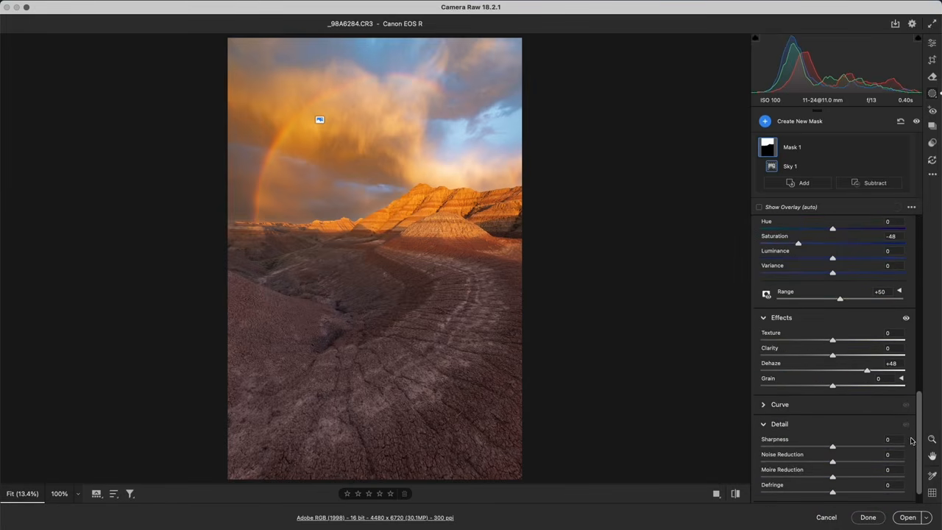
pyautogui.moveTo(833, 463); pyautogui.dragTo(889, 462)
# Reset the sky mask's Dehaze, Point Color Saturation and Temperature to 0
pyautogui.doubleClick(868, 371)
pyautogui.moveTo(920, 403); pyautogui.dragTo(919, 343)
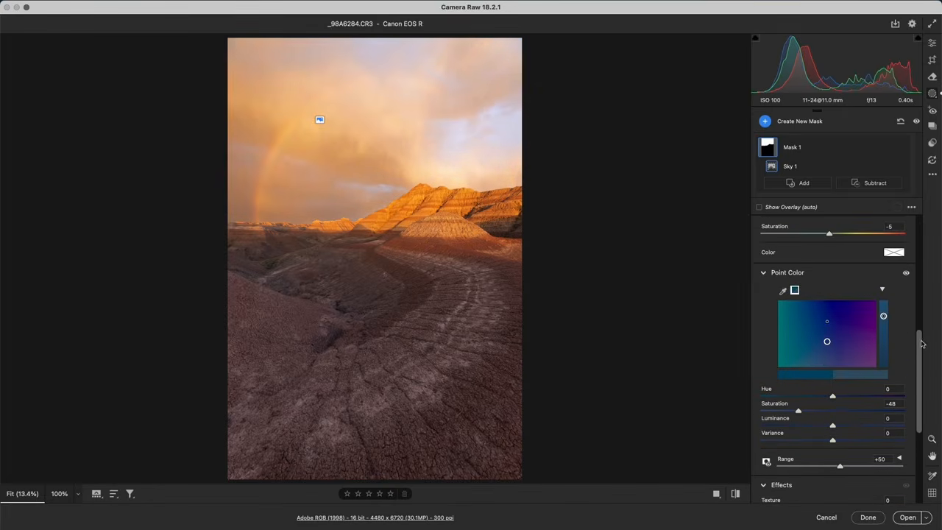
pyautogui.doubleClick(799, 411)
pyautogui.moveTo(921, 422); pyautogui.dragTo(920, 370)
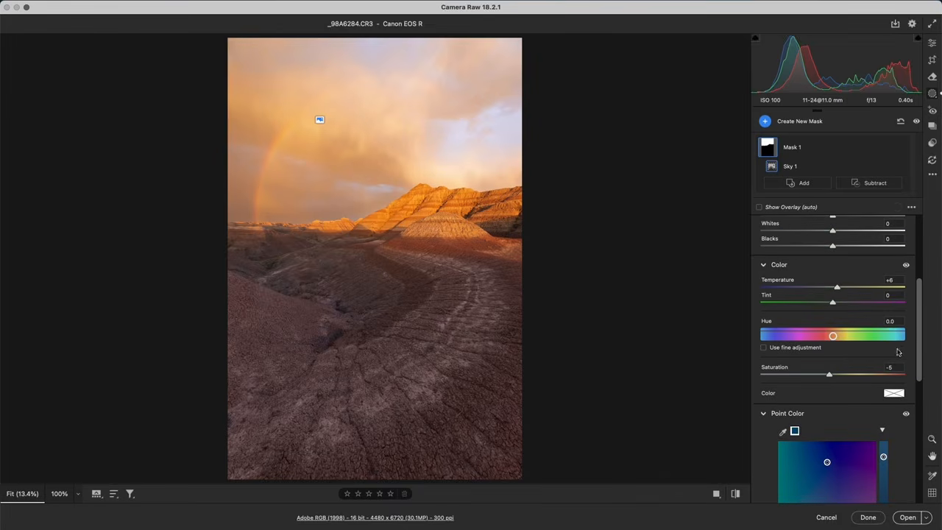
pyautogui.moveTo(921, 320); pyautogui.dragTo(919, 280)
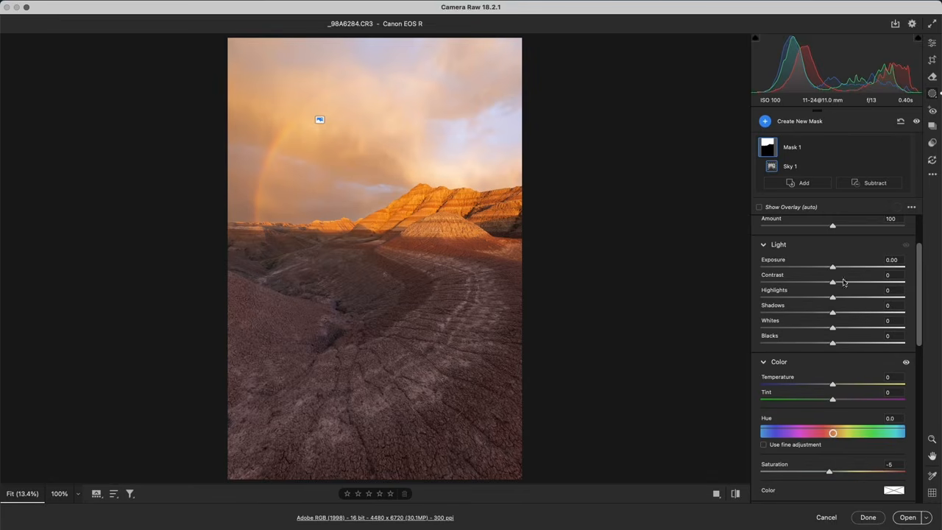
# Set the sky mask's Exposure to -0.20, Contrast to +47 and Blacks to -21, plus a moderate Dehaze of +23
pyautogui.moveTo(835, 269); pyautogui.dragTo(868, 287)
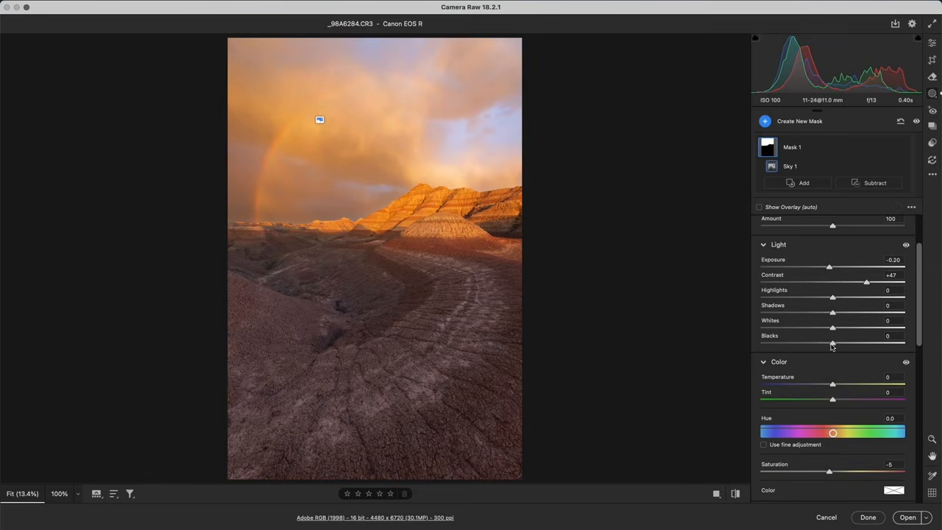
pyautogui.moveTo(832, 343); pyautogui.dragTo(817, 345)
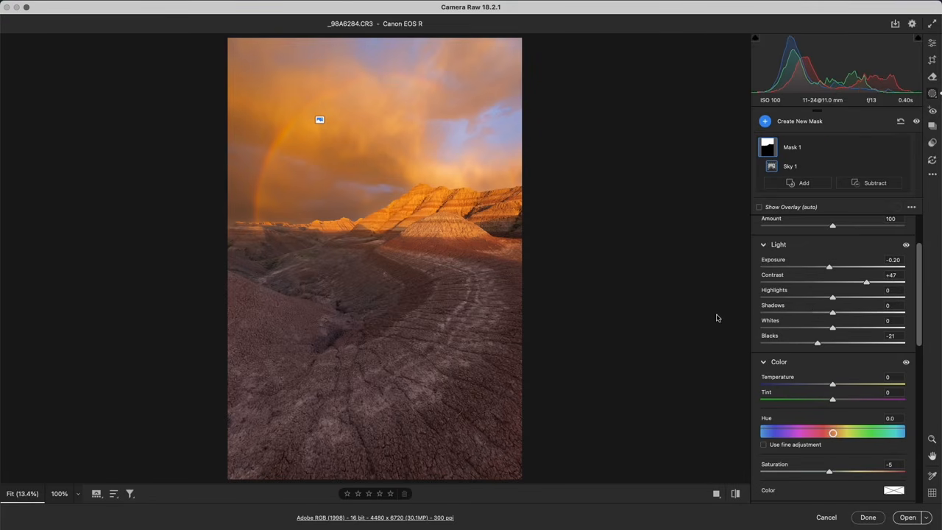
pyautogui.moveTo(921, 324); pyautogui.dragTo(910, 418)
pyautogui.scroll(-3, 910, 418)
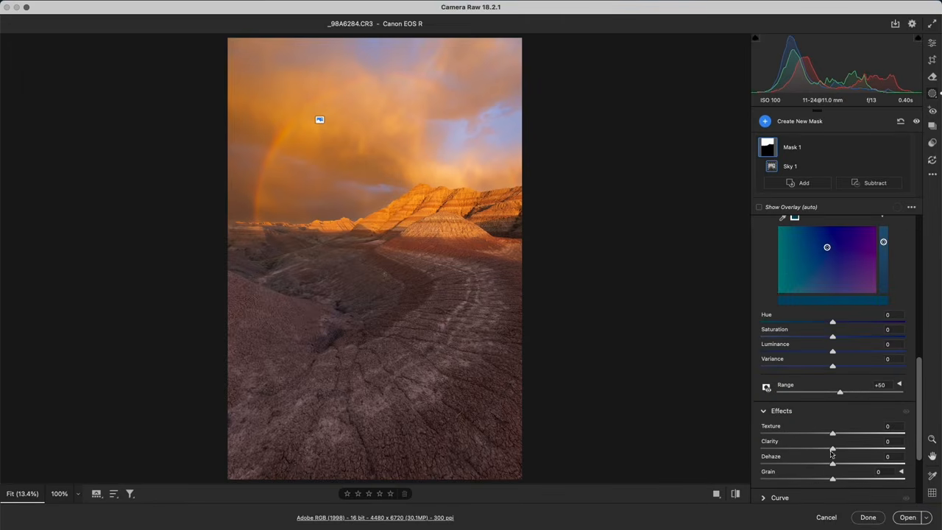
pyautogui.moveTo(833, 464); pyautogui.dragTo(850, 464)
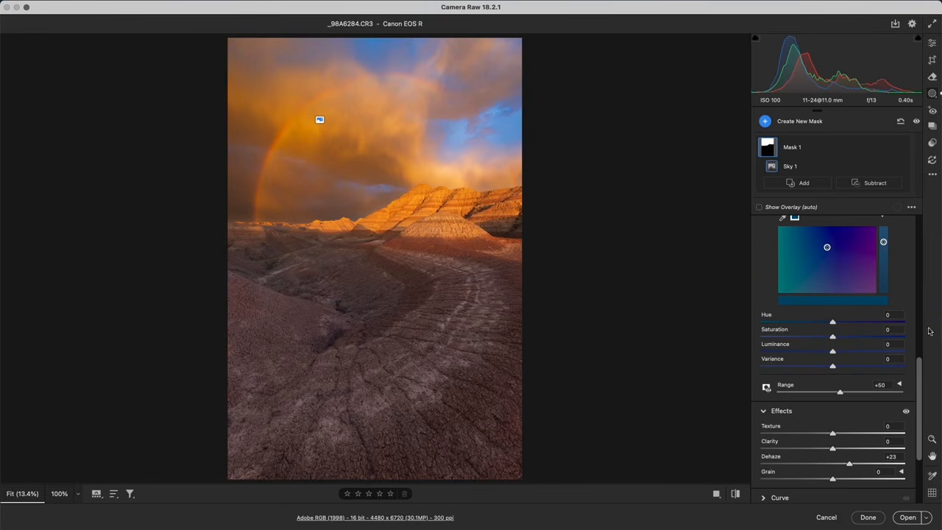
# Set the sky mask's Temperature to +8 and reduce the Point Color Saturation of the sampled blue
pyautogui.scroll(5, 861, 352)
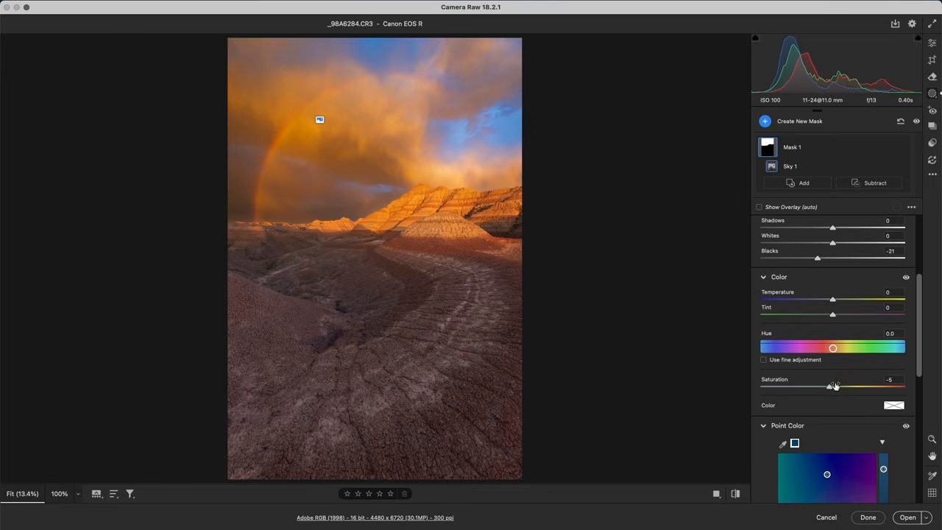
pyautogui.moveTo(833, 301); pyautogui.dragTo(839, 302)
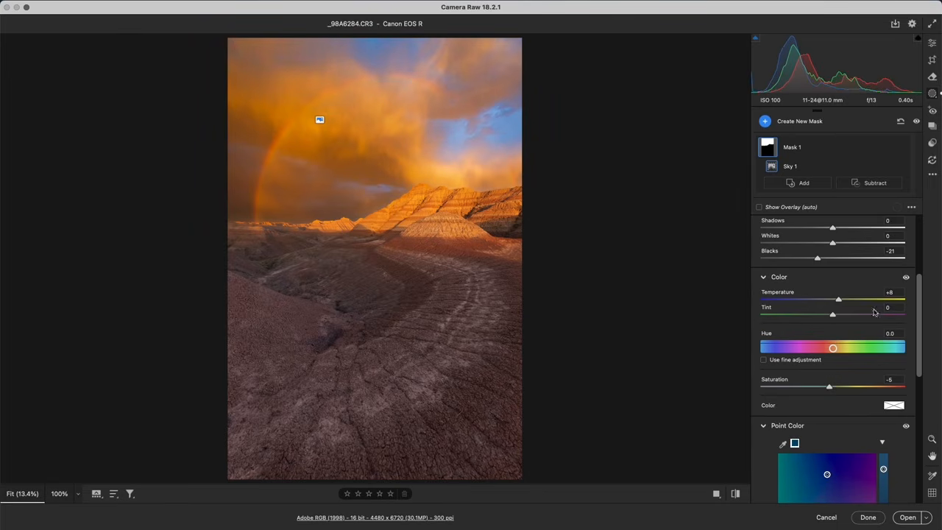
pyautogui.scroll(-2, 833, 406)
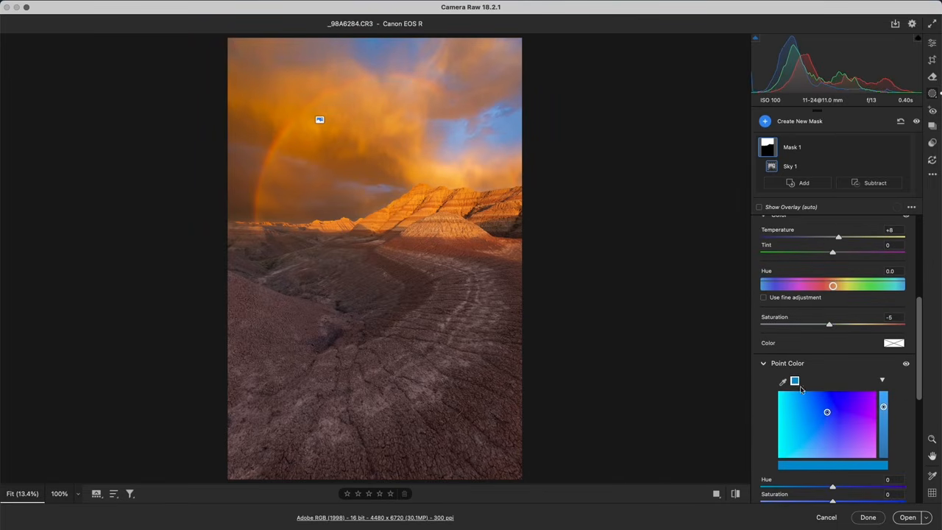
pyautogui.moveTo(832, 502); pyautogui.dragTo(810, 502)
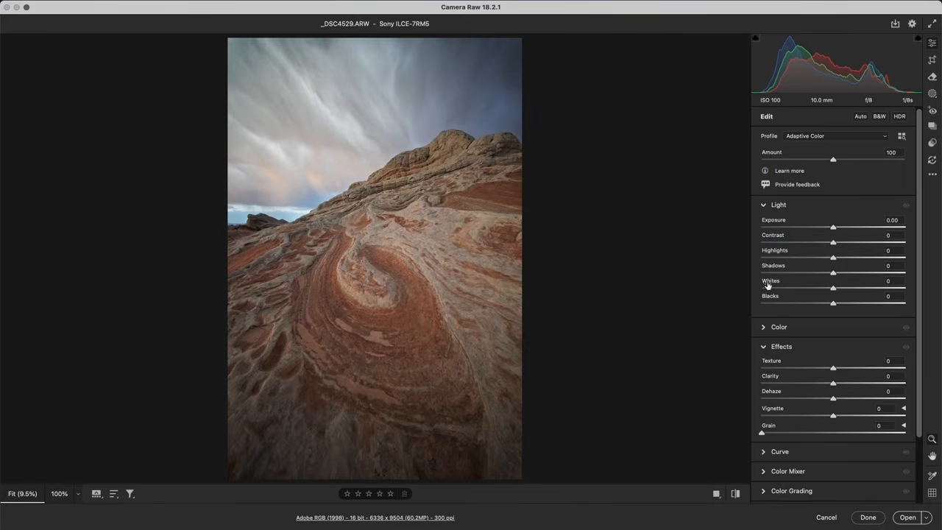
# Create a Sky mask on the swirling red rock photo and set the mask's Dehaze to +55
pyautogui.click(933, 93)
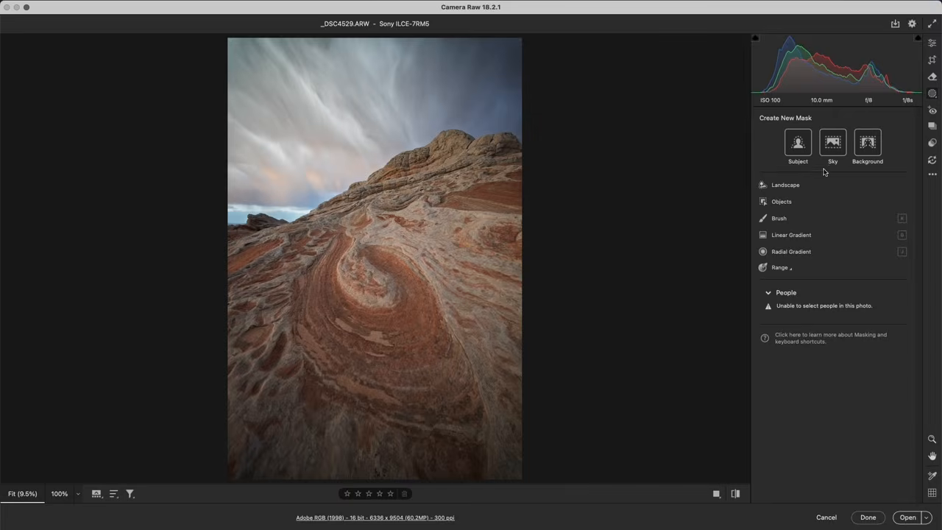
pyautogui.click(834, 143)
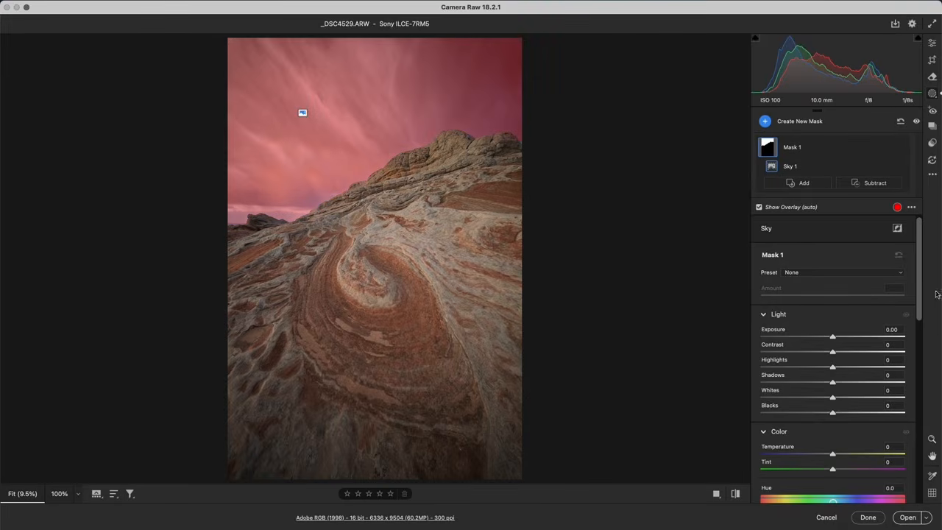
pyautogui.moveTo(917, 295); pyautogui.dragTo(915, 395)
pyautogui.scroll(-3, 916, 395)
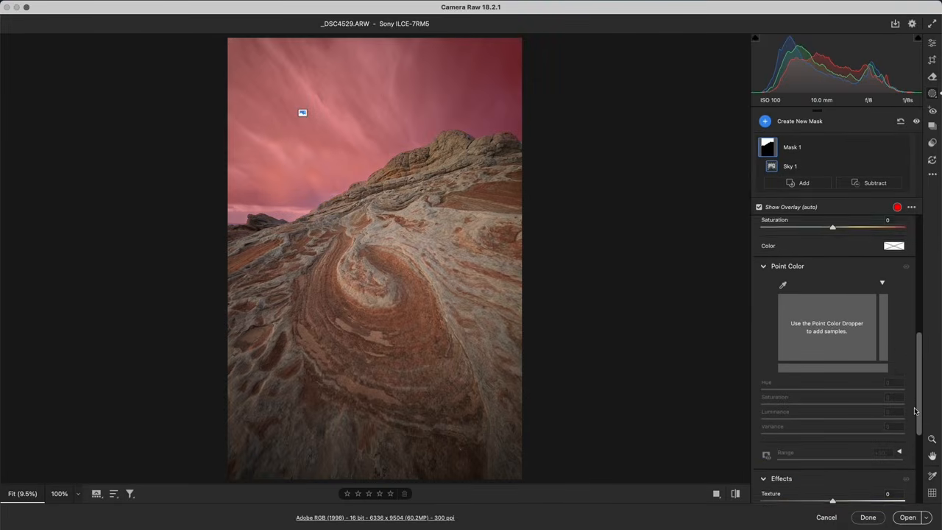
pyautogui.moveTo(832, 471); pyautogui.dragTo(872, 472)
pyautogui.scroll(1, 810, 259)
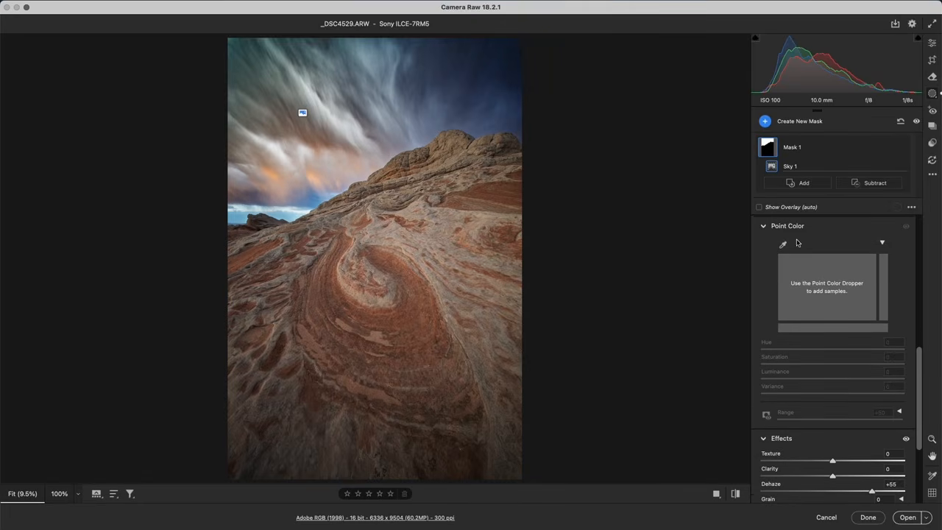
# Sample the dark blue in the sky's upper right corner with Point Color and set its Saturation to -51
pyautogui.click(783, 245)
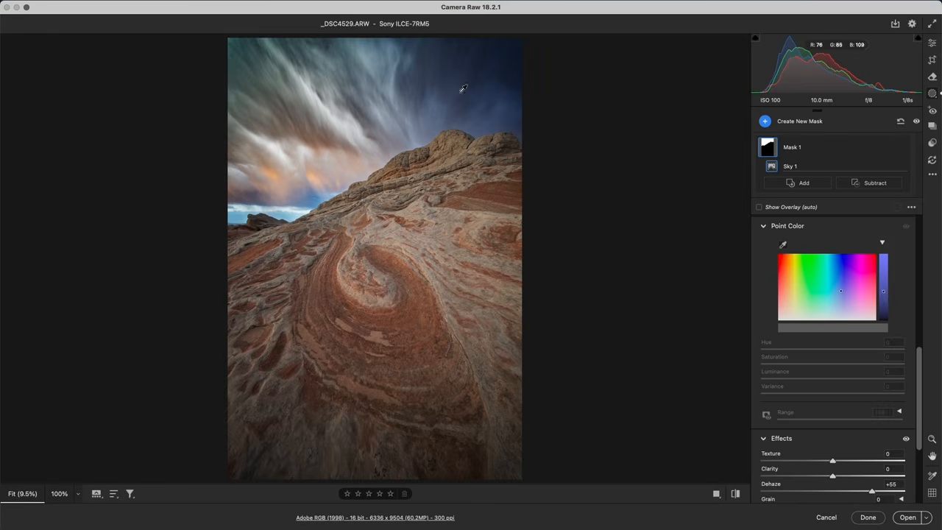
pyautogui.click(503, 63)
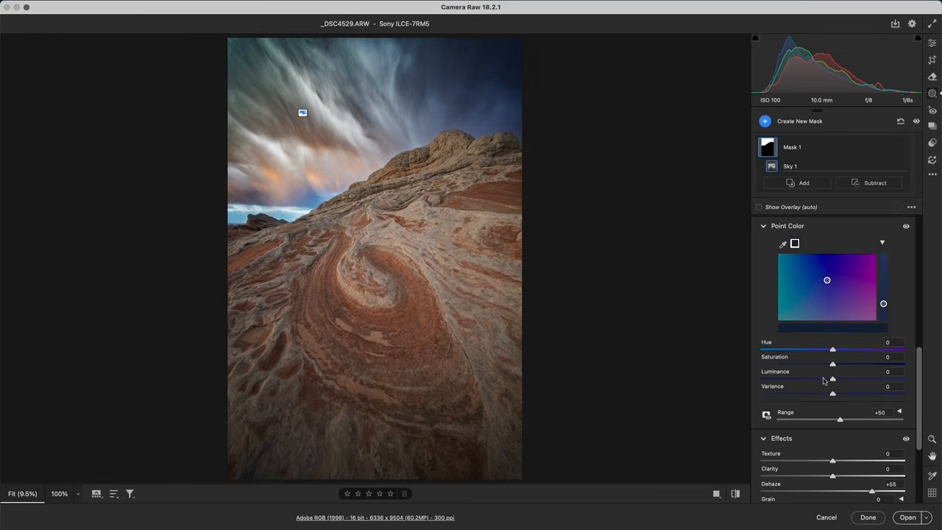
pyautogui.moveTo(832, 365); pyautogui.dragTo(797, 366)
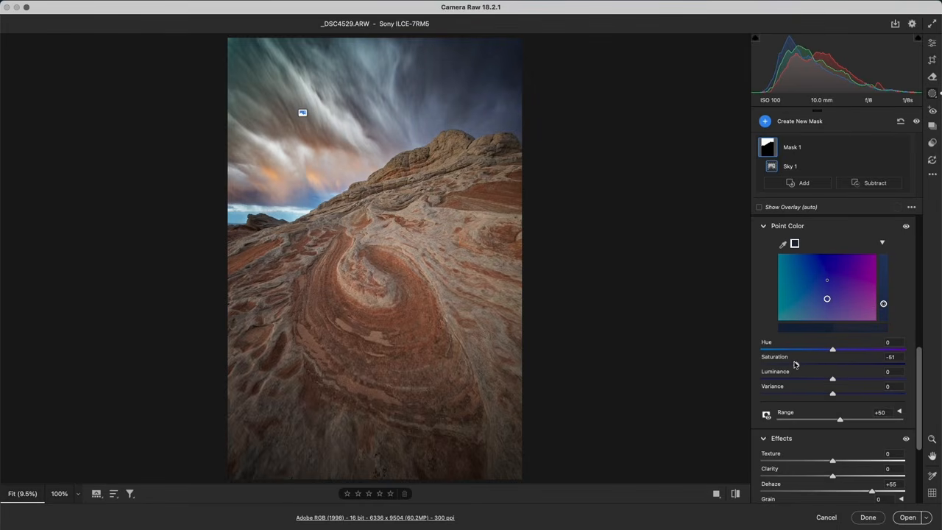
# Compare the red rock photo with and without the sky mask by switching the mask's visibility off and on
pyautogui.click(916, 122)
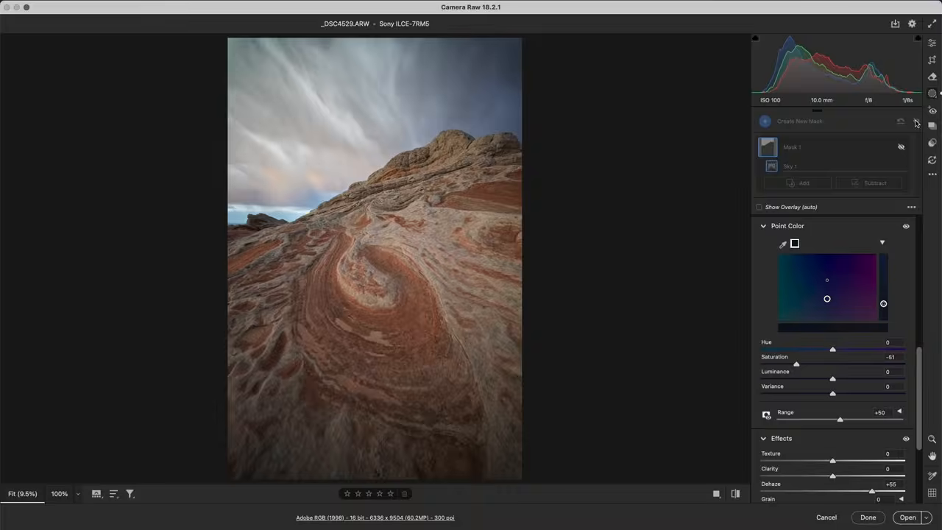
pyautogui.click(917, 122)
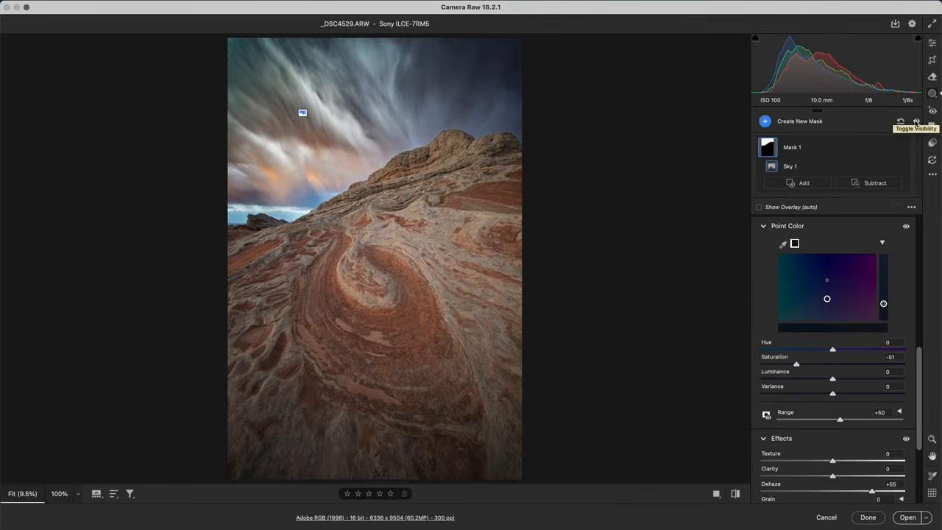
pyautogui.click(917, 122)
pyautogui.click(917, 122)
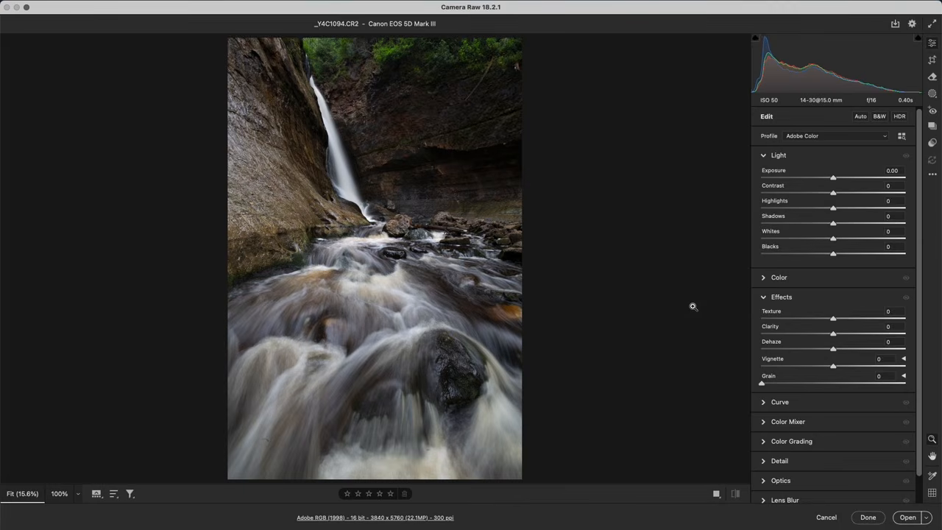
# Create a Landscape mask that selects only the Water in the waterfall photo
pyautogui.click(933, 95)
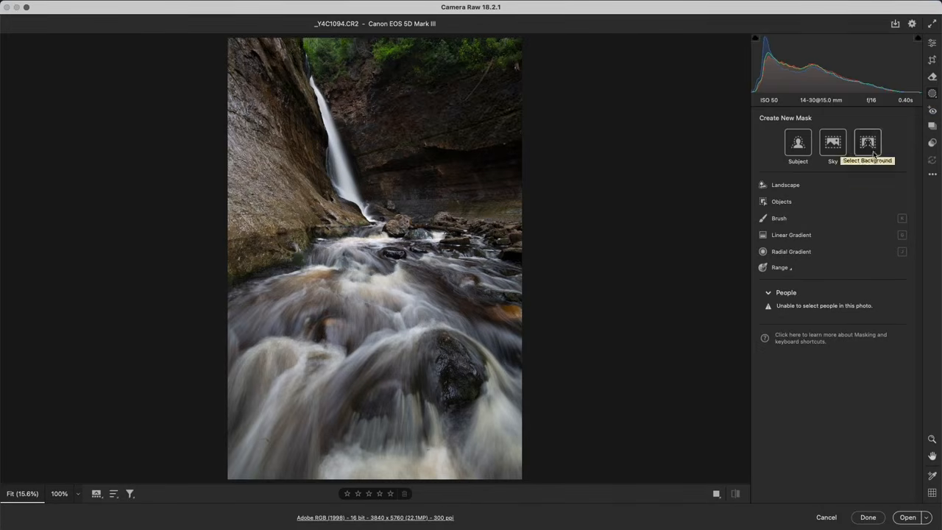
pyautogui.click(793, 186)
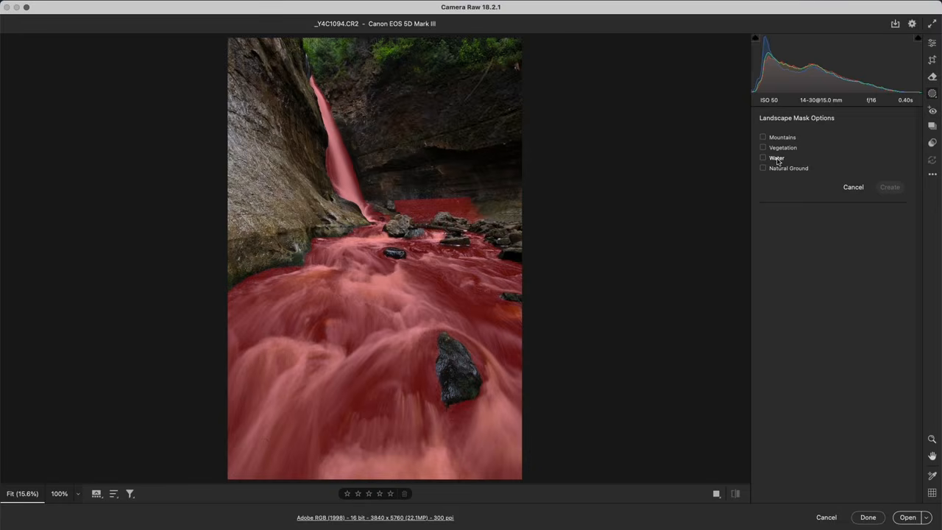
pyautogui.click(777, 159)
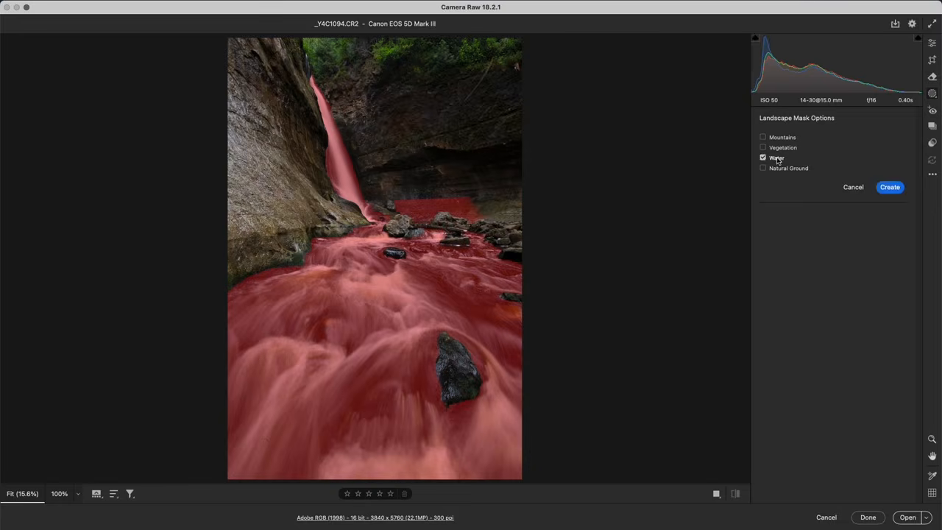
pyautogui.click(885, 190)
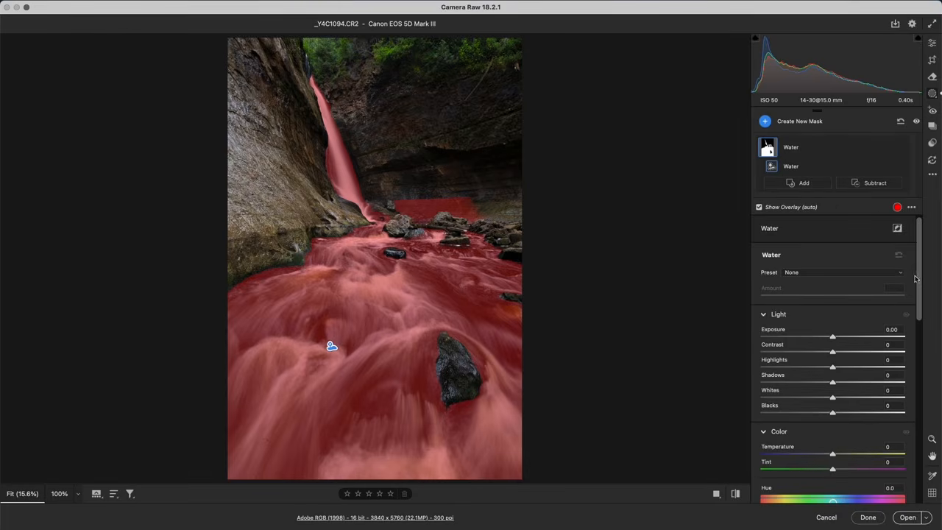
# Set the water mask's Dehaze to +39 and its color Saturation to -29
pyautogui.scroll(-3, 913, 325)
pyautogui.scroll(-10, 913, 326)
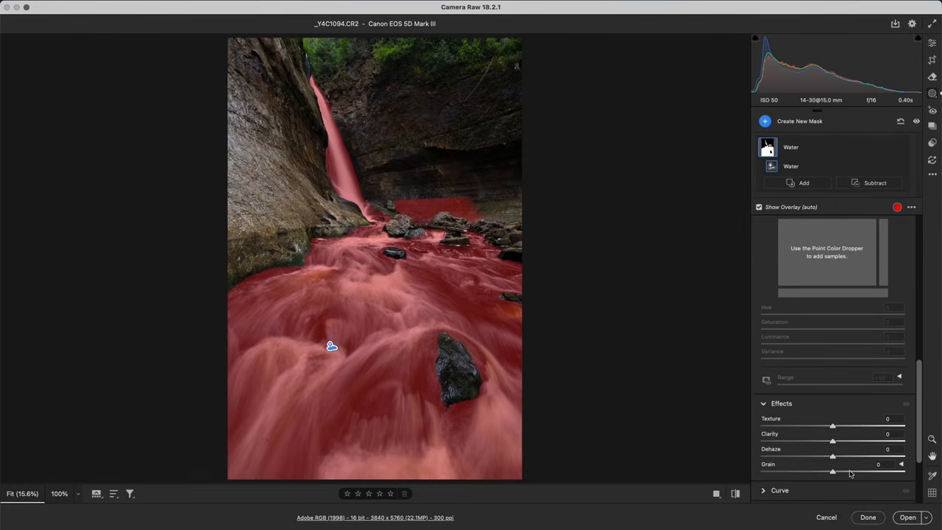
pyautogui.moveTo(833, 458); pyautogui.dragTo(861, 456)
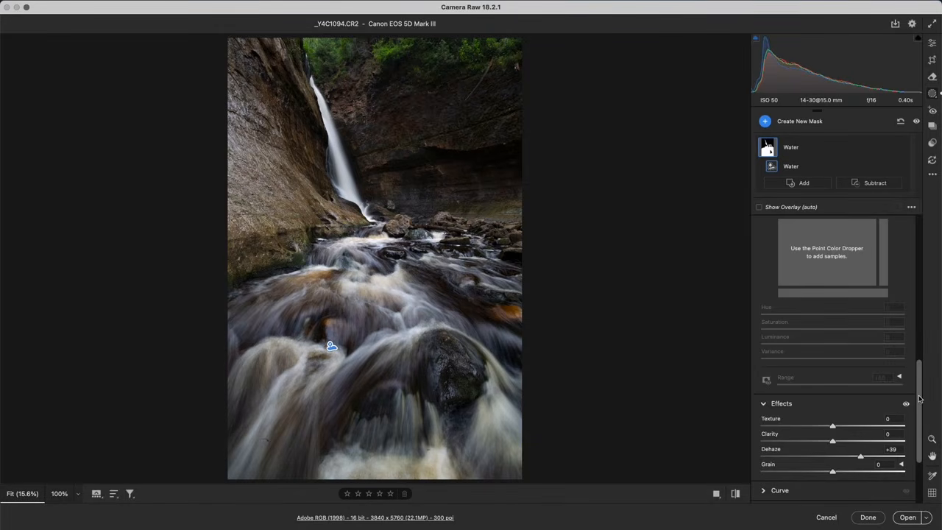
pyautogui.scroll(5, 837, 352)
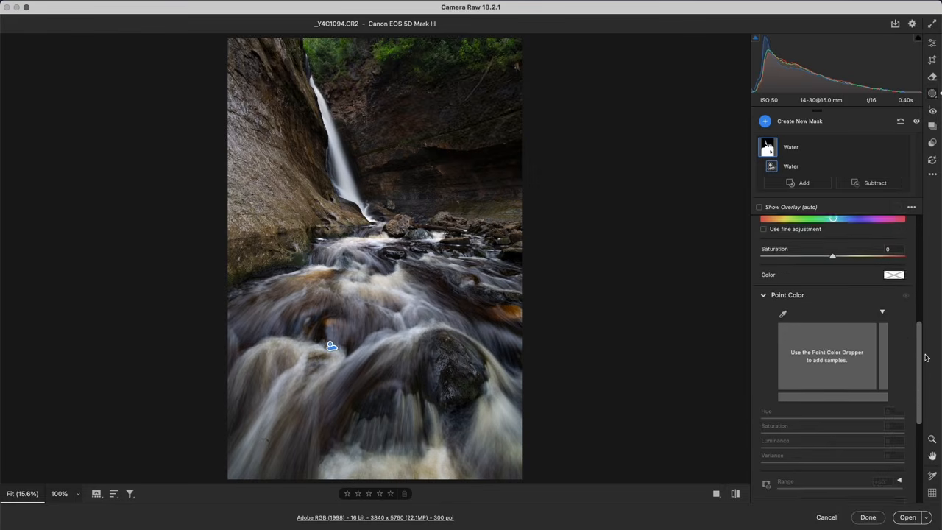
pyautogui.moveTo(837, 351); pyautogui.dragTo(812, 350)
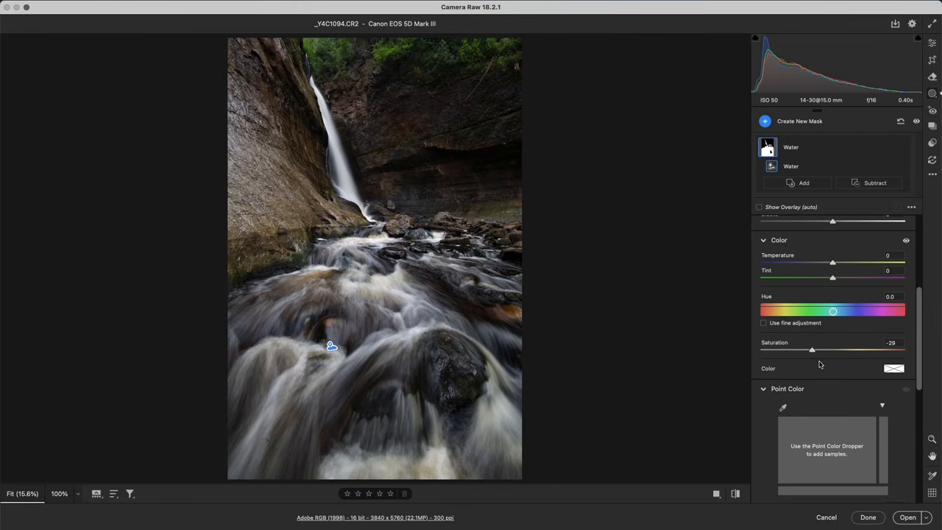
# Compare the waterfall photo with its default settings by toggling the before view on and off twice
pyautogui.click(736, 495)
pyautogui.click(735, 495)
pyautogui.click(735, 495)
pyautogui.click(736, 496)
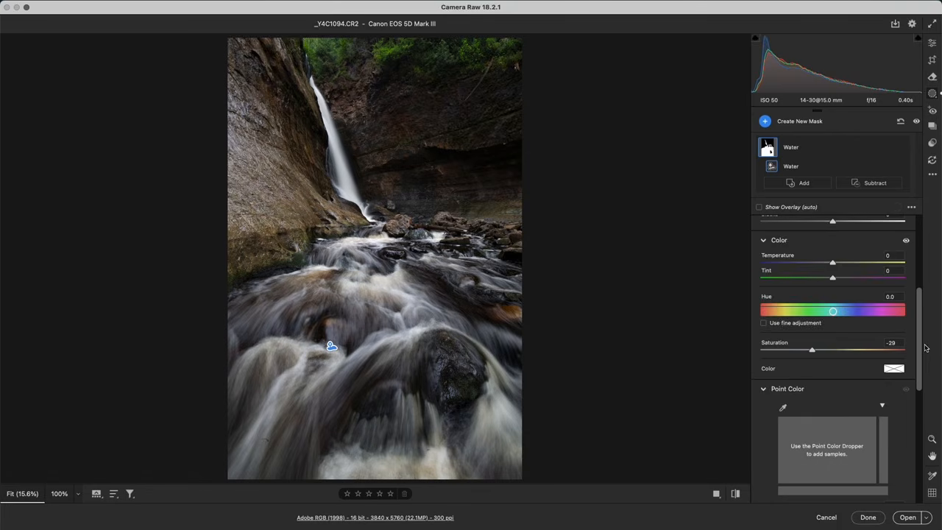
# Reset the water mask's Dehaze to 0 and try Clarity at +100 instead, resetting Clarity to 0 as well
pyautogui.scroll(-5, 909, 412)
pyautogui.scroll(-1, 908, 412)
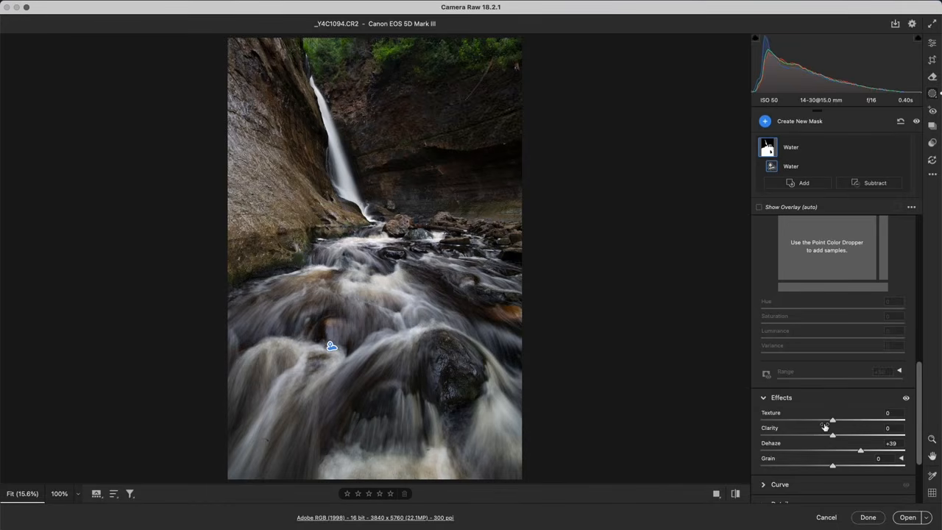
pyautogui.doubleClick(859, 451)
pyautogui.moveTo(833, 435); pyautogui.dragTo(910, 437)
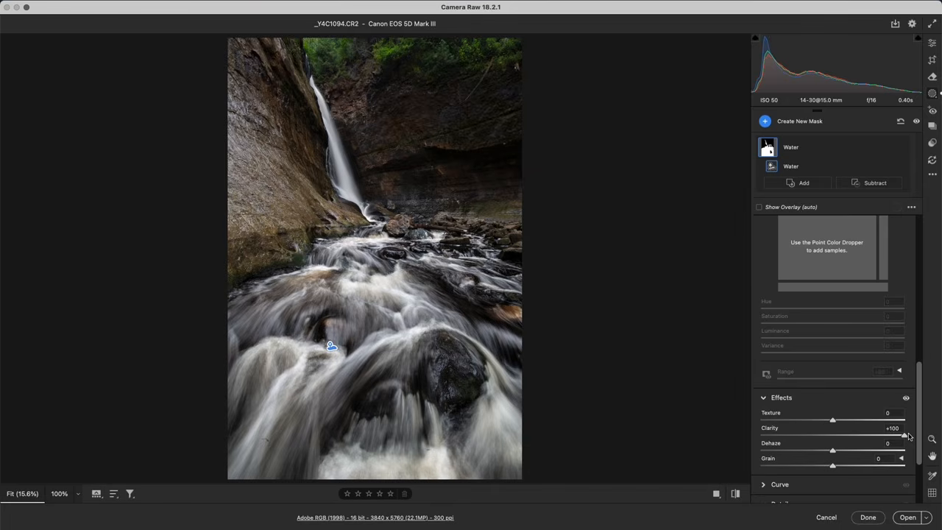
pyautogui.doubleClick(905, 435)
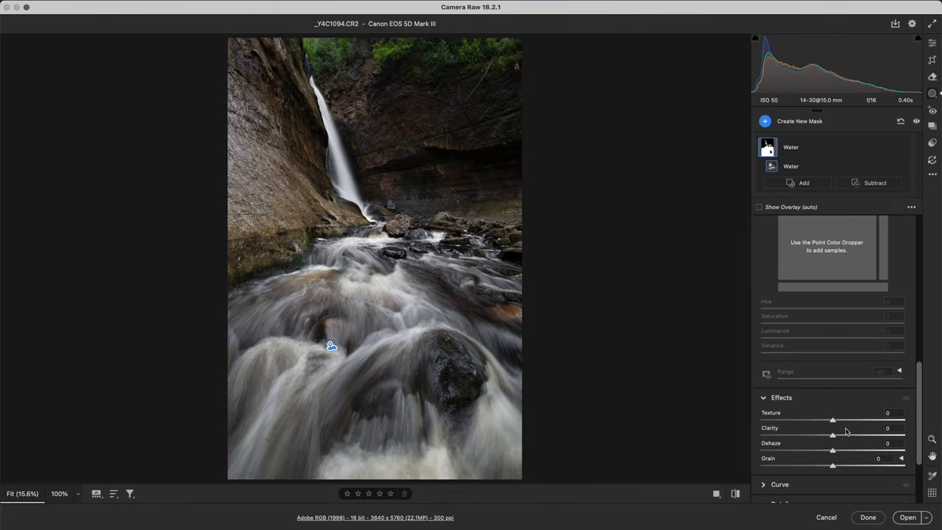
pyautogui.moveTo(834, 424); pyautogui.dragTo(873, 447)
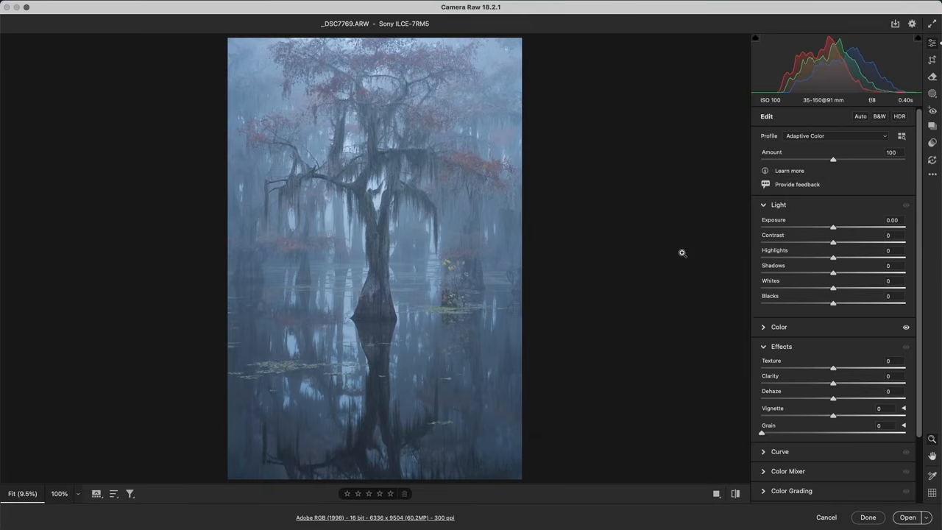
# Try global Dehaze between +59 and -12 on the foggy cypress photo and Clarity at -74, resetting each to 0
pyautogui.moveTo(835, 399); pyautogui.dragTo(873, 400)
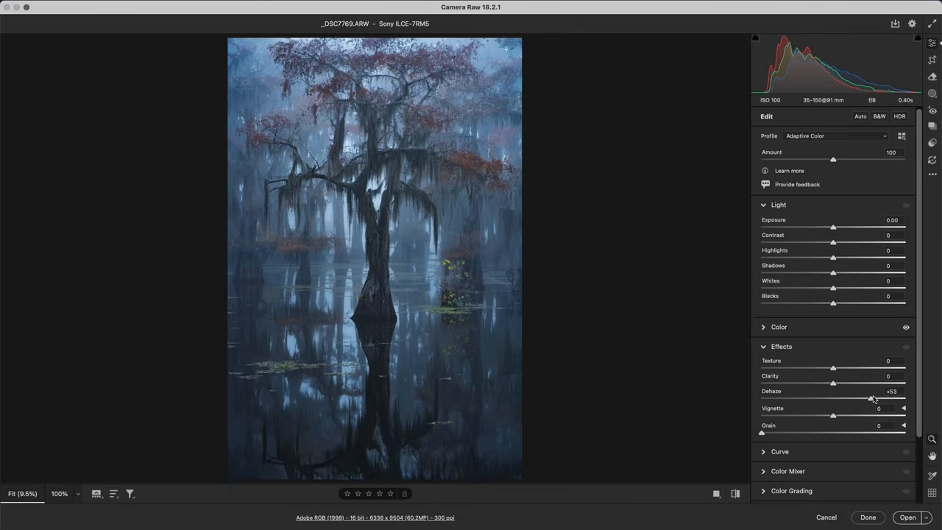
pyautogui.moveTo(873, 399); pyautogui.dragTo(877, 398)
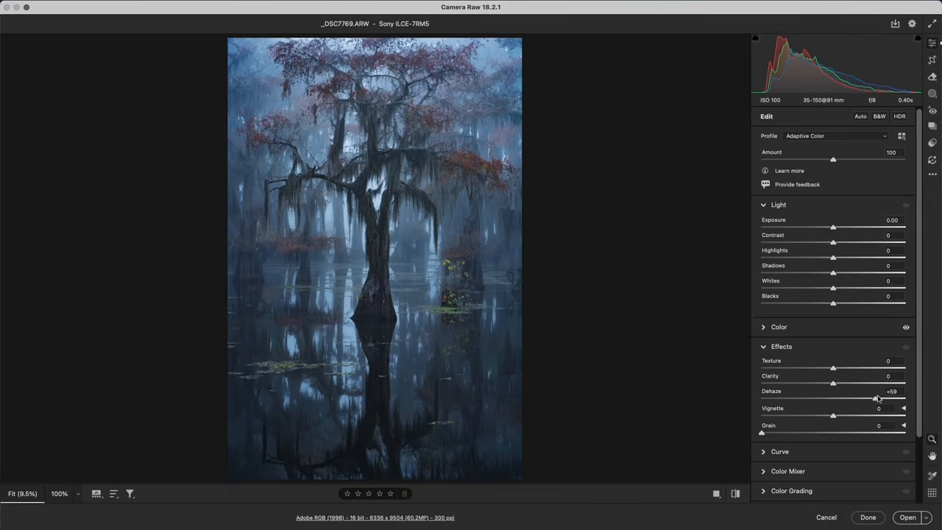
pyautogui.moveTo(877, 398); pyautogui.dragTo(851, 401)
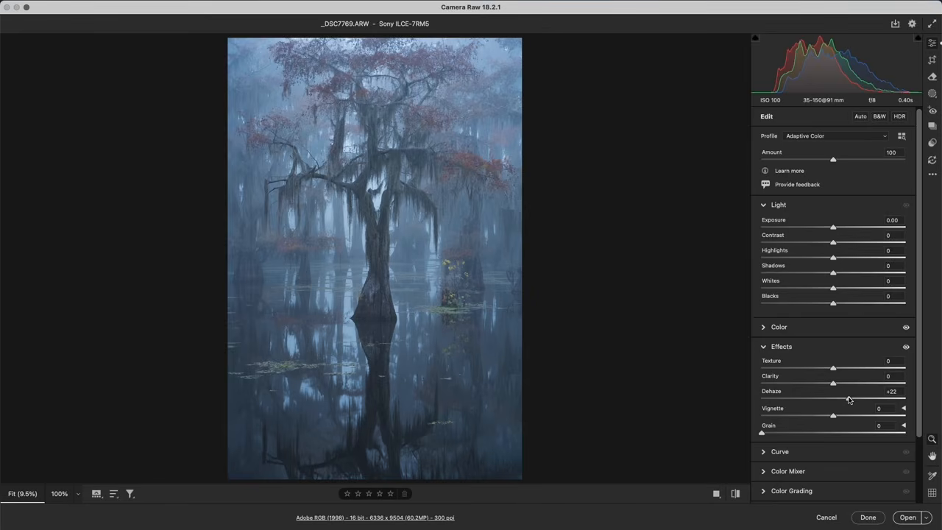
pyautogui.moveTo(850, 399); pyautogui.dragTo(824, 402)
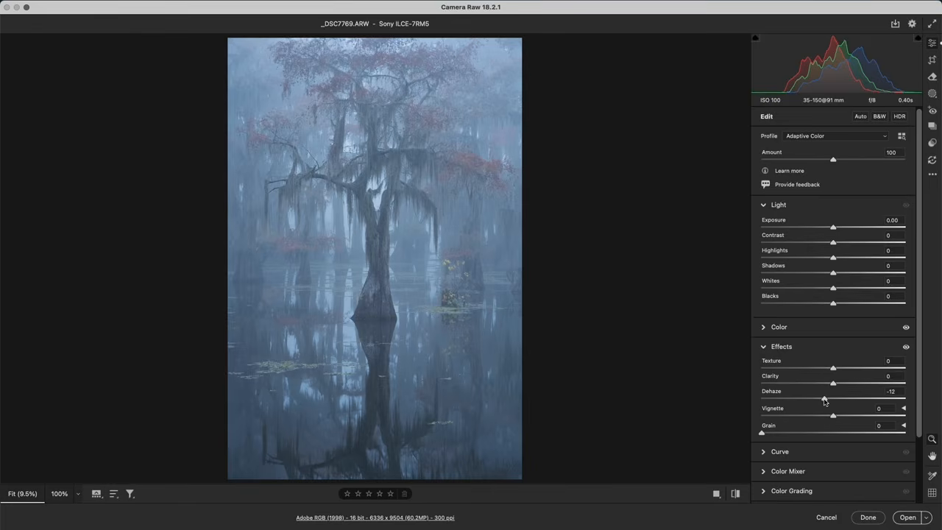
pyautogui.doubleClick(825, 401)
pyautogui.moveTo(834, 384); pyautogui.dragTo(783, 388)
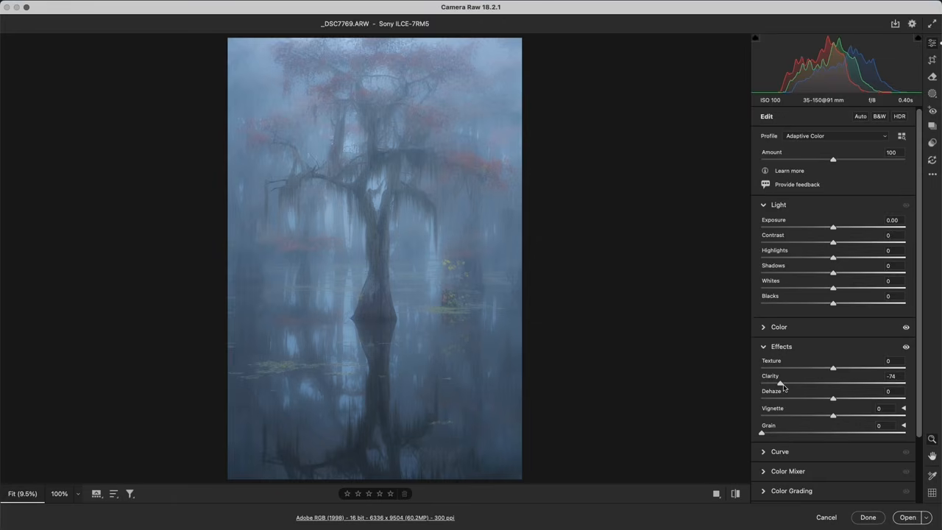
pyautogui.doubleClick(783, 385)
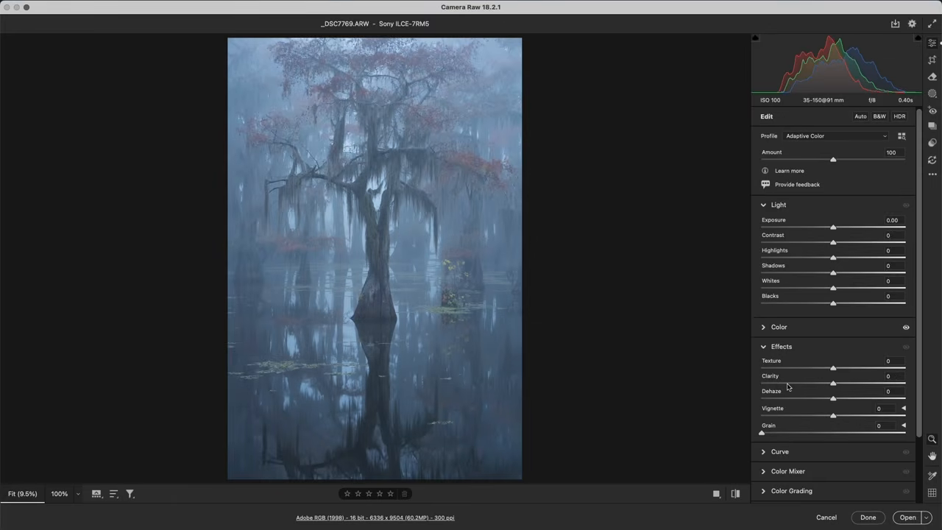
# Try stronger negative Dehaze down to -32 on the foggy cypress photo and settle on -10
pyautogui.moveTo(834, 401); pyautogui.dragTo(821, 400)
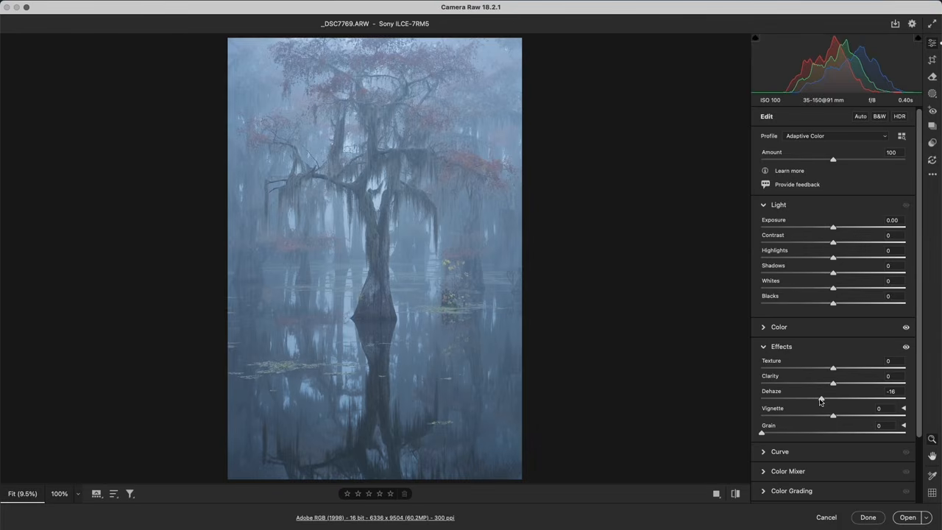
pyautogui.moveTo(821, 401); pyautogui.dragTo(809, 402)
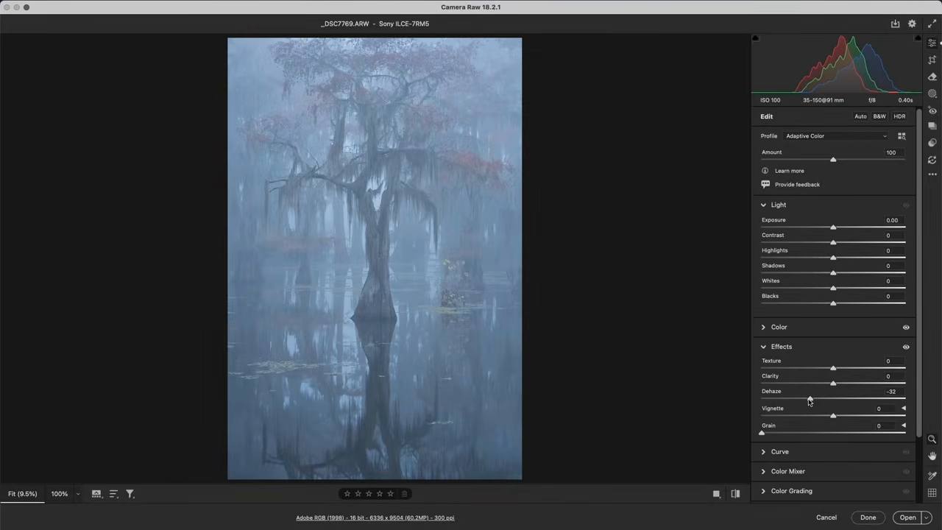
pyautogui.moveTo(809, 401); pyautogui.dragTo(827, 401)
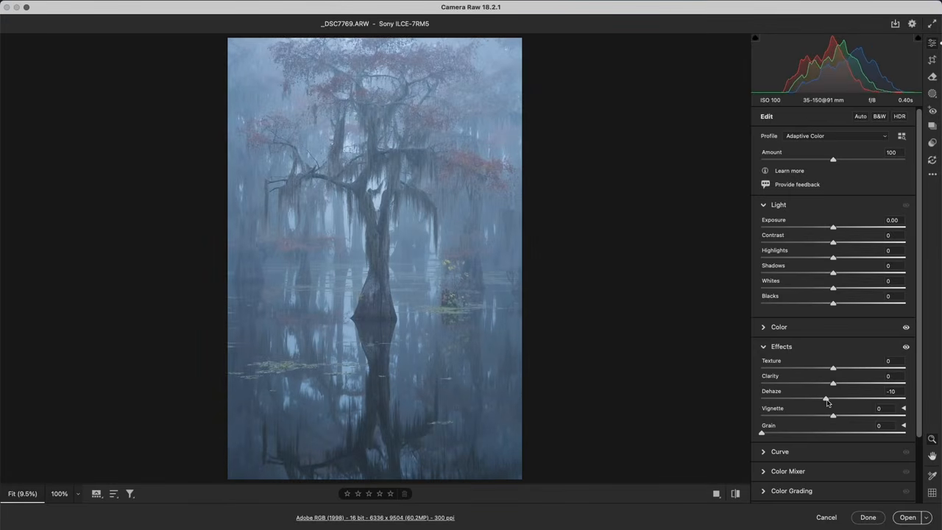